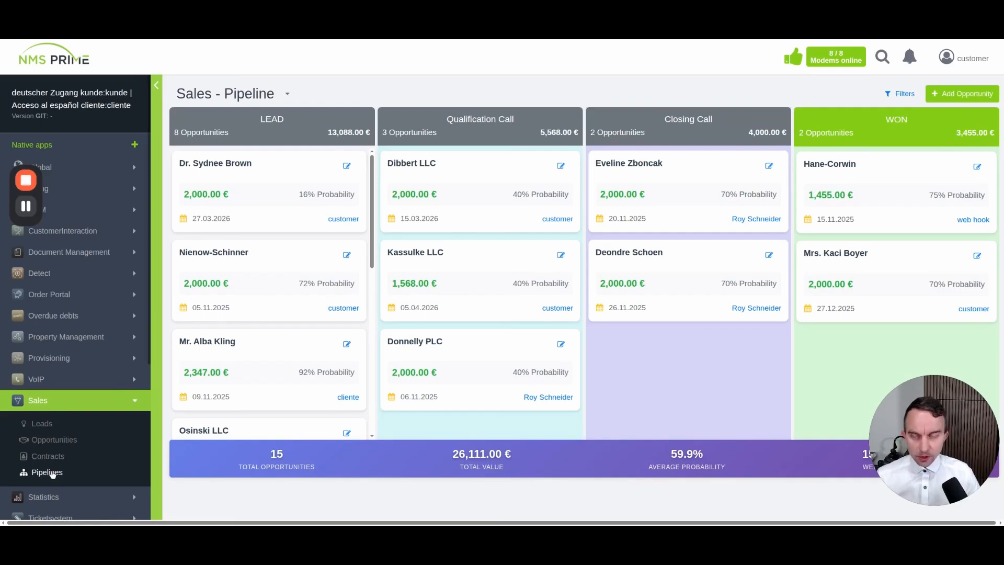
# Open the CRM Leads table from the Sales section of the sidebar
pyautogui.click(42, 424)
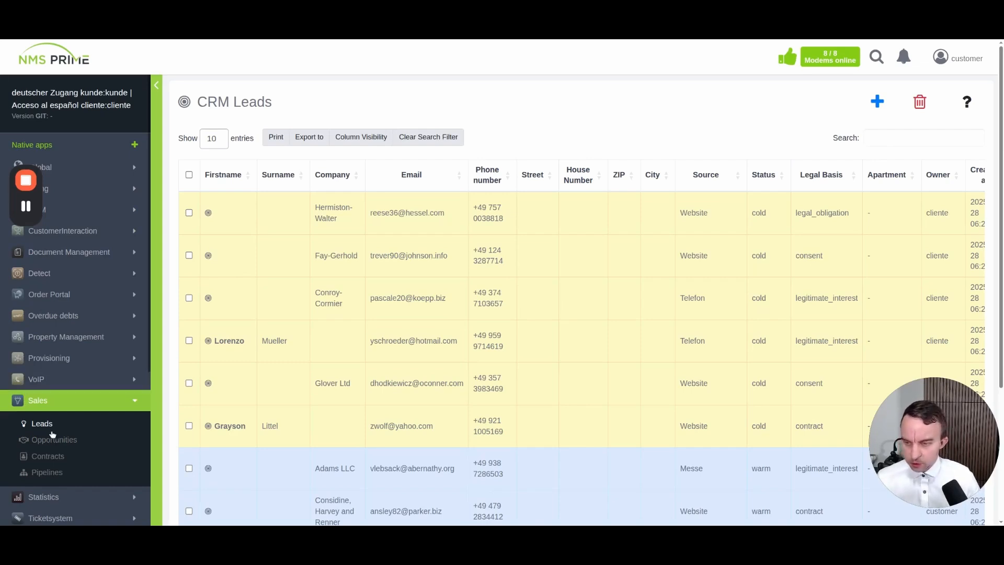
# Create a new lead with contact type Individual and enter the contact's first and last name
pyautogui.click(877, 103)
pyautogui.click(505, 122)
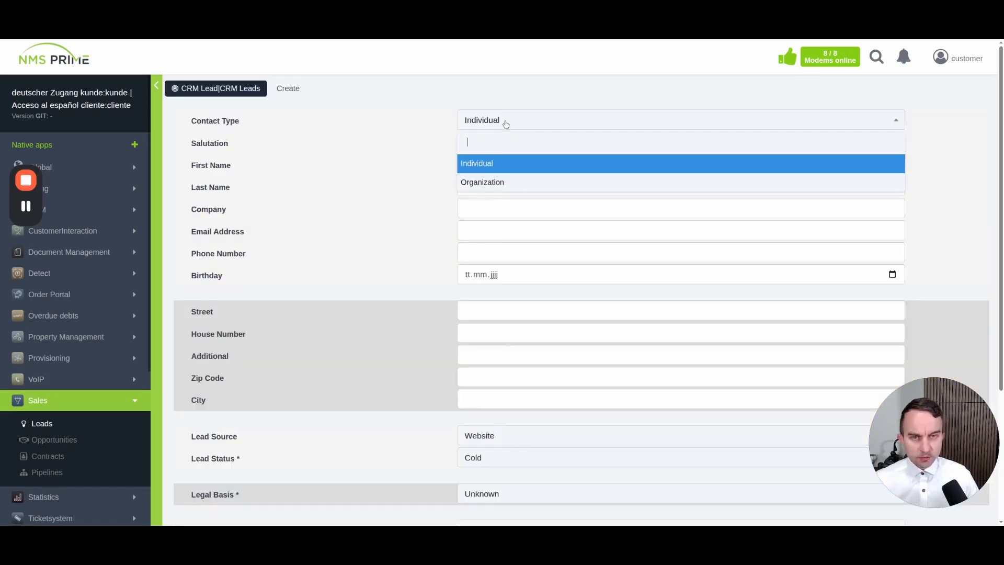
pyautogui.click(505, 124)
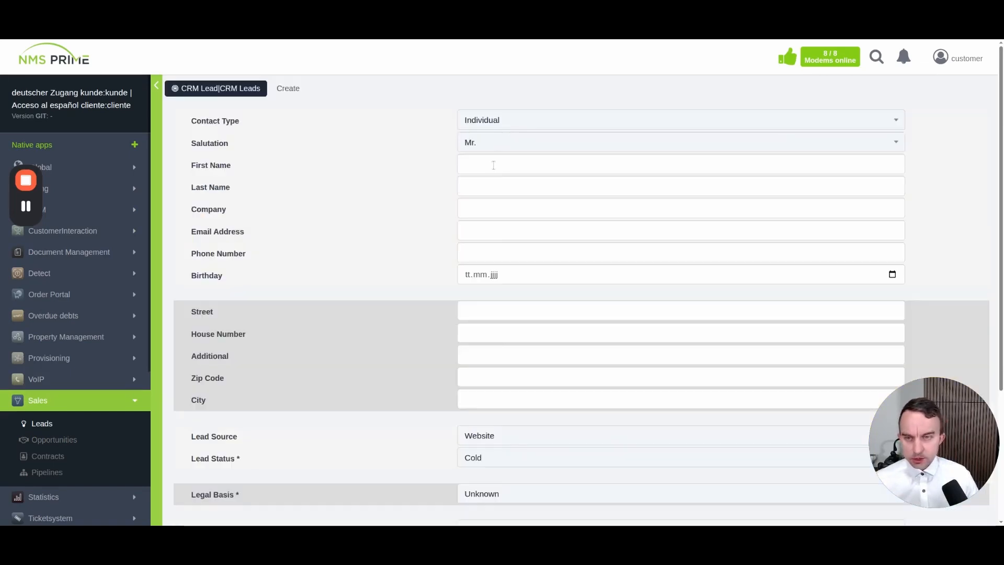
pyautogui.write('Max')
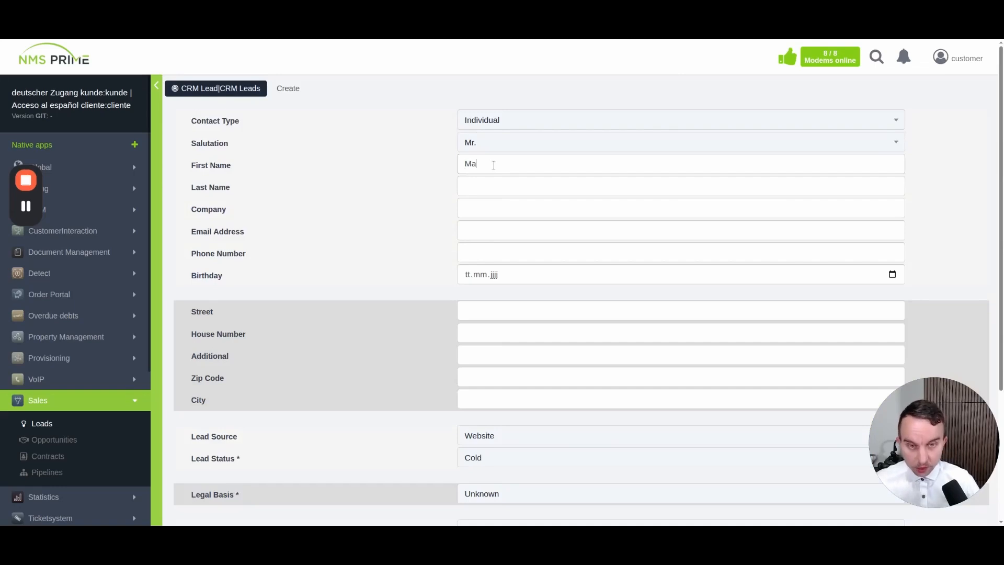
pyautogui.press('Tab')
pyautogui.write('Power')
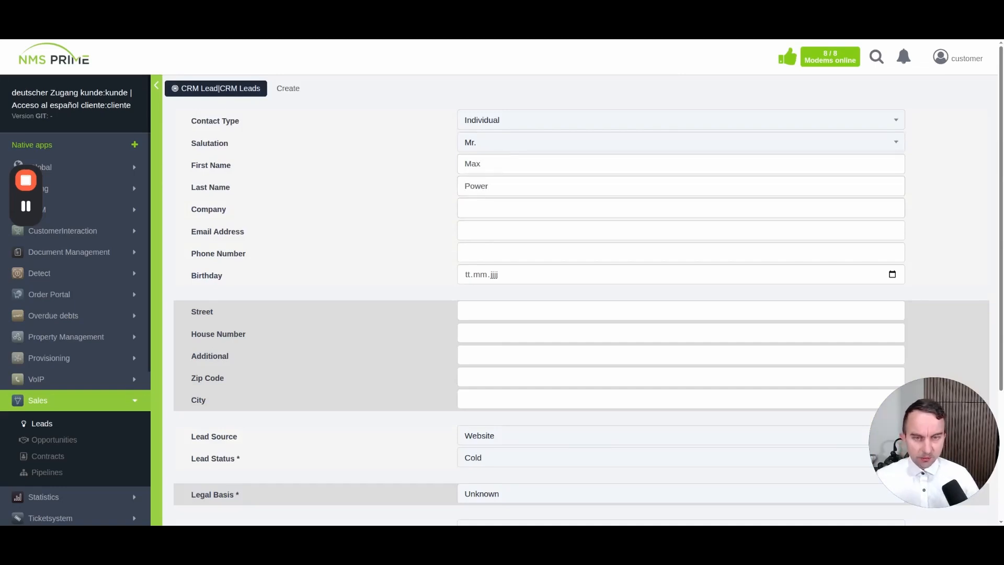
# Fill in the contact's e-mail address and phone number
pyautogui.click(485, 233)
pyautogui.write('max@muster.info')
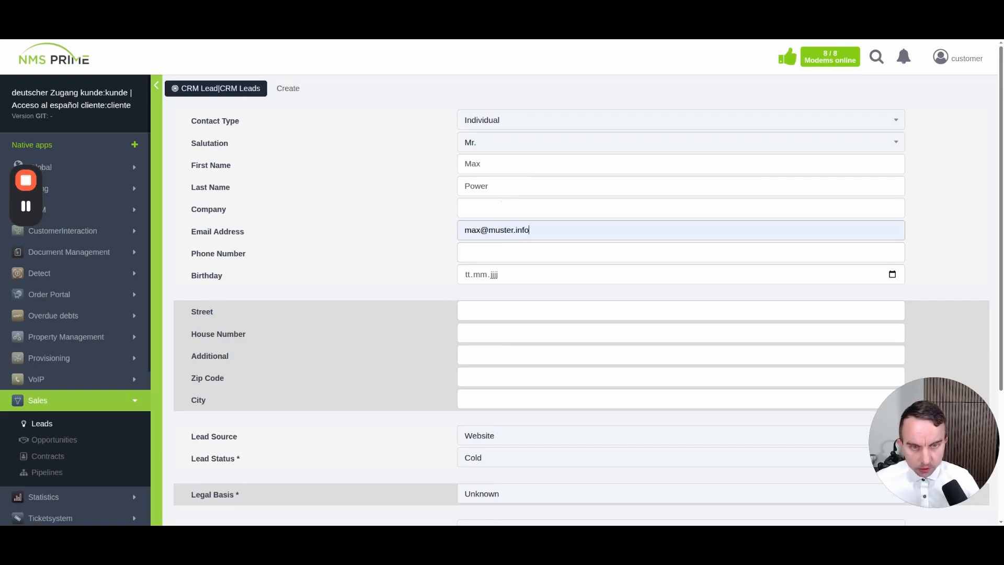
pyautogui.write('111111111111')
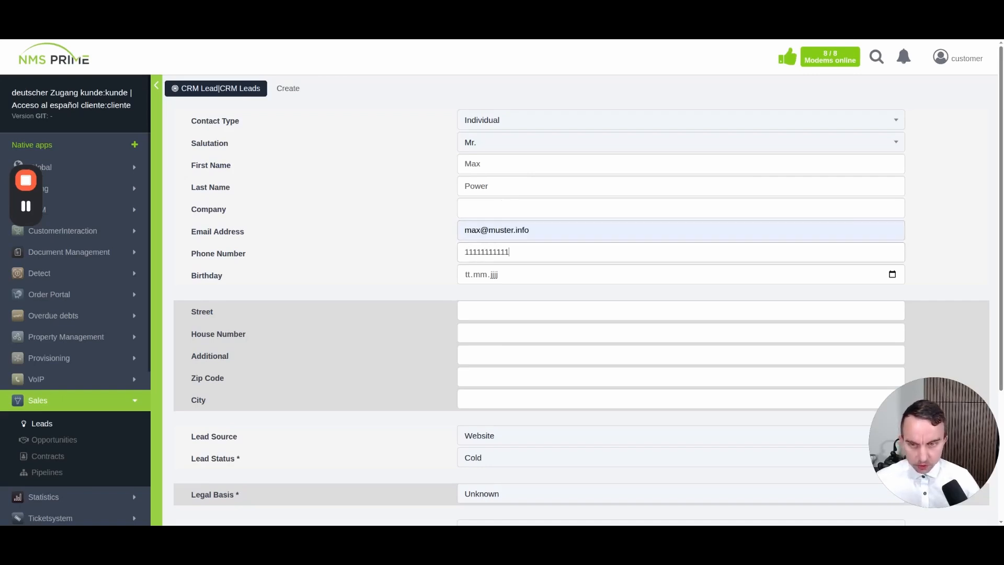
pyautogui.press('Tab')
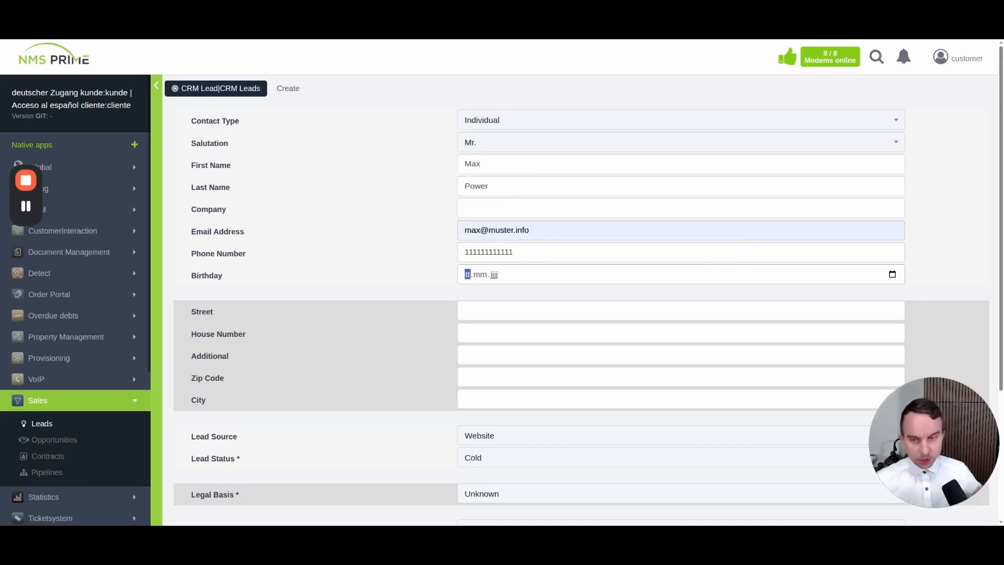
# Enter the contact's street, house number, zip code and city
pyautogui.scroll(-1, 363, 290)
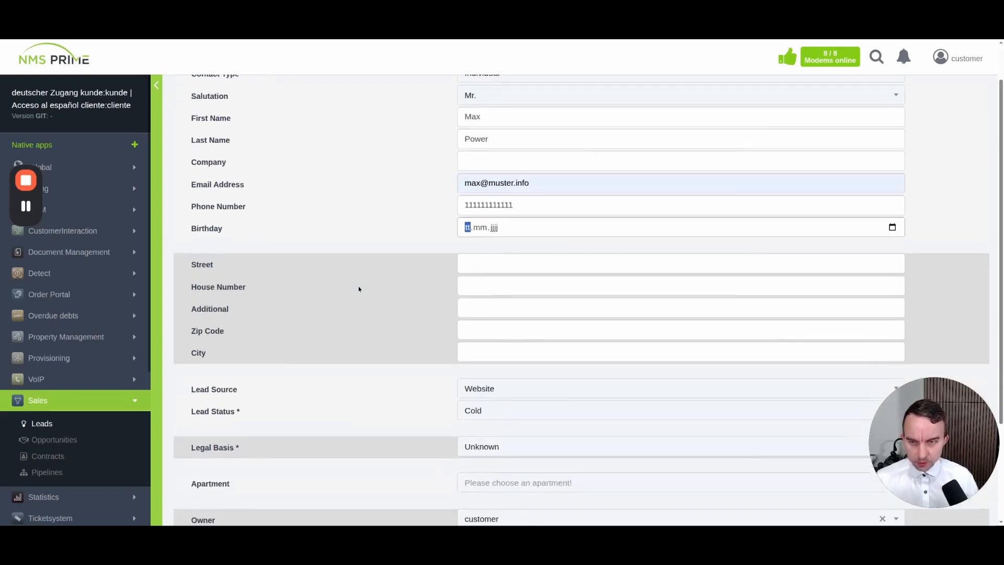
pyautogui.click(474, 266)
pyautogui.write('Flat White Street 5')
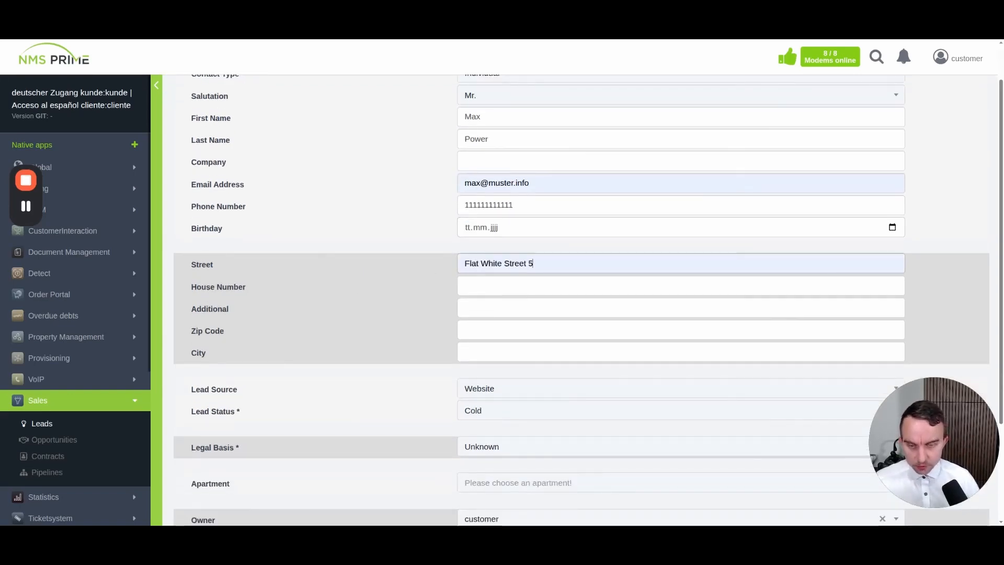
pyautogui.press('Tab')
pyautogui.write('5')
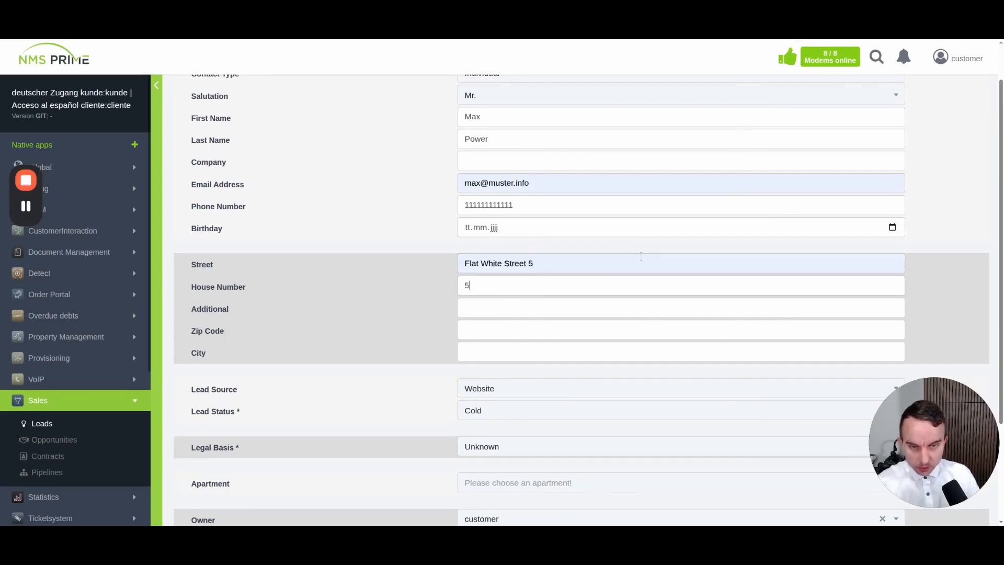
pyautogui.click(589, 262)
pyautogui.press('BackSpace')
pyautogui.press('BackSpace')
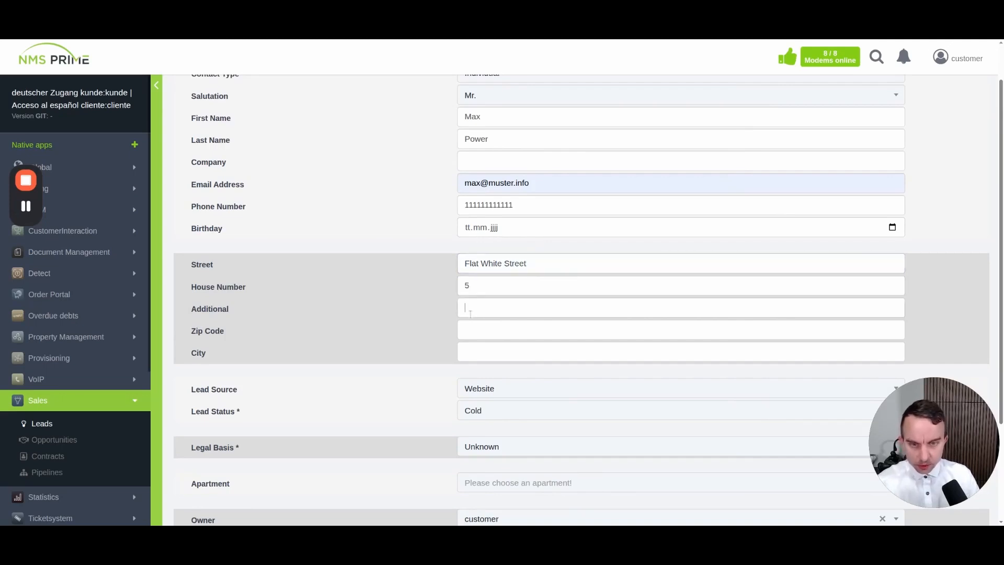
pyautogui.click(470, 331)
pyautogui.write('111111')
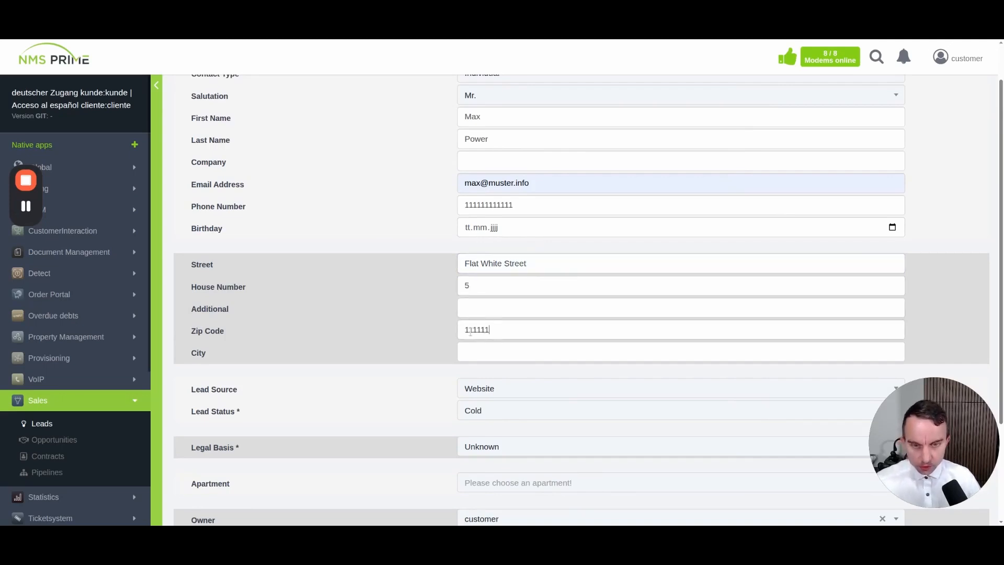
pyautogui.press('Tab')
pyautogui.write('Miam')
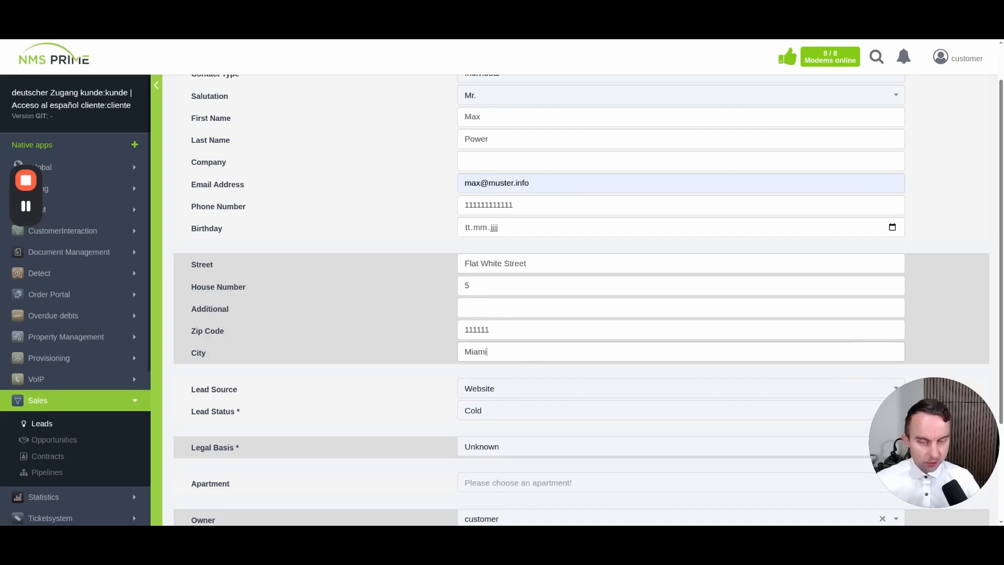
pyautogui.write('i')
# Set Lead Source to Social Media, keep Lead Status Cold, and set Legal Basis to Consent
pyautogui.scroll(-2, 331, 327)
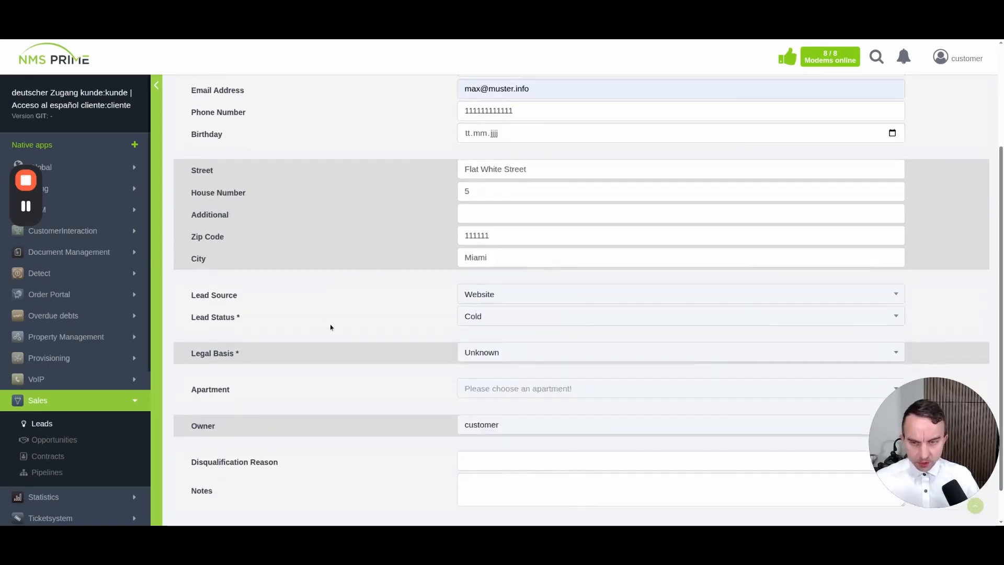
pyautogui.click(505, 299)
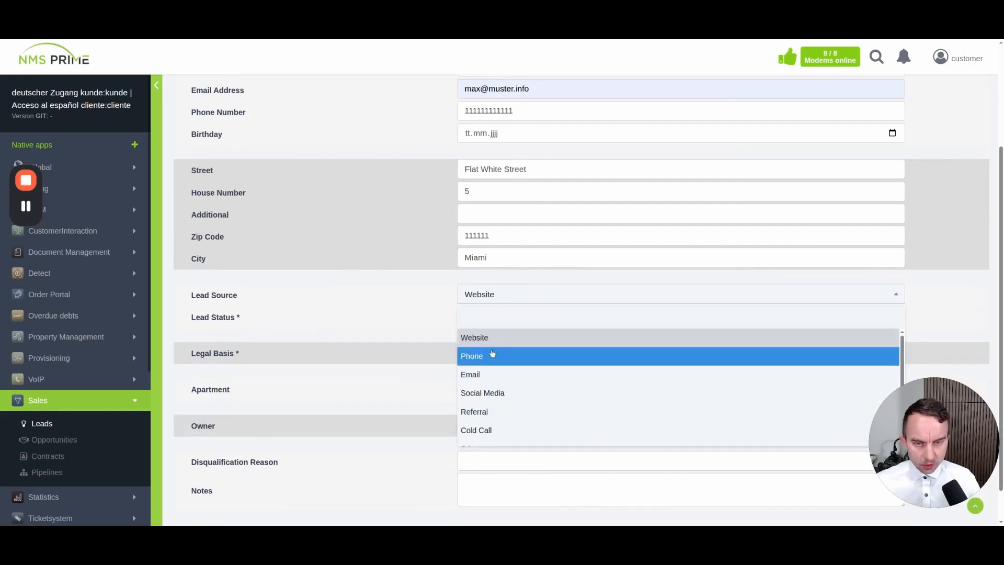
pyautogui.click(490, 393)
pyautogui.click(484, 317)
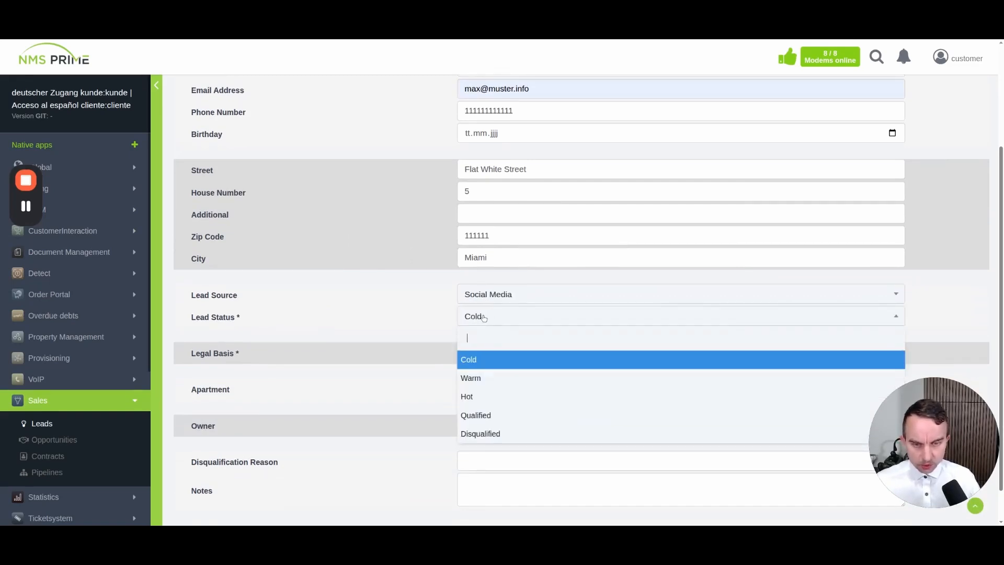
pyautogui.click(387, 312)
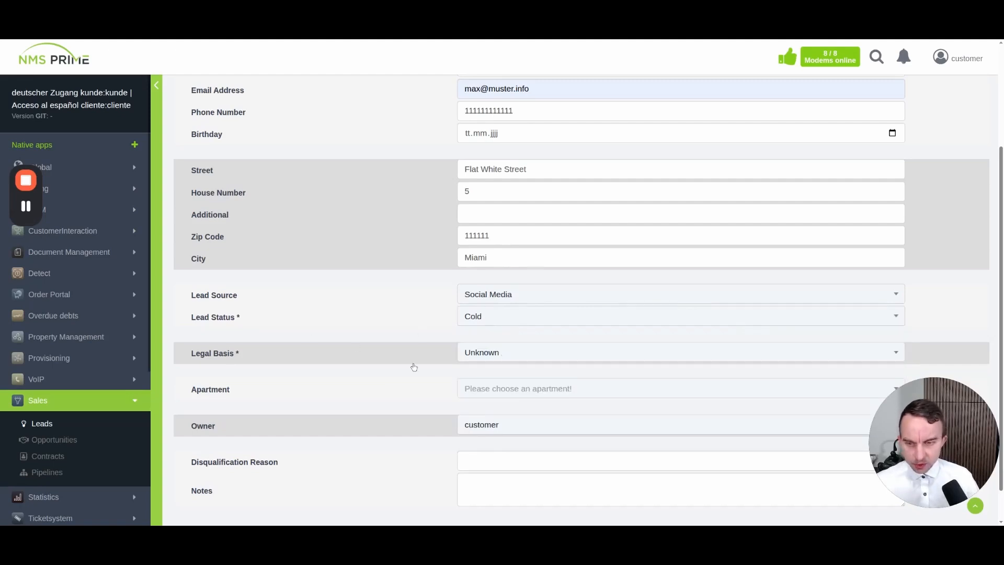
pyautogui.click(479, 355)
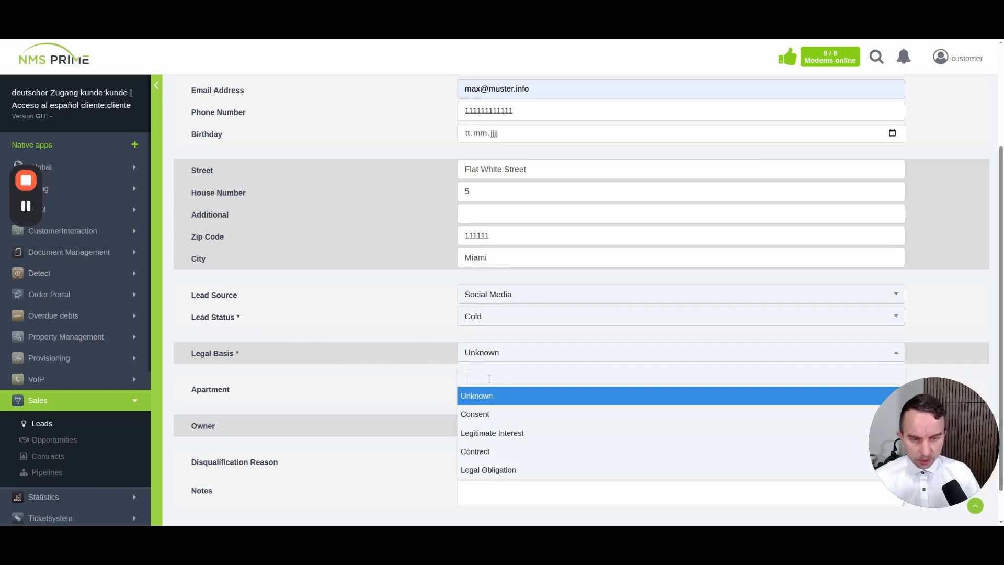
pyautogui.click(482, 414)
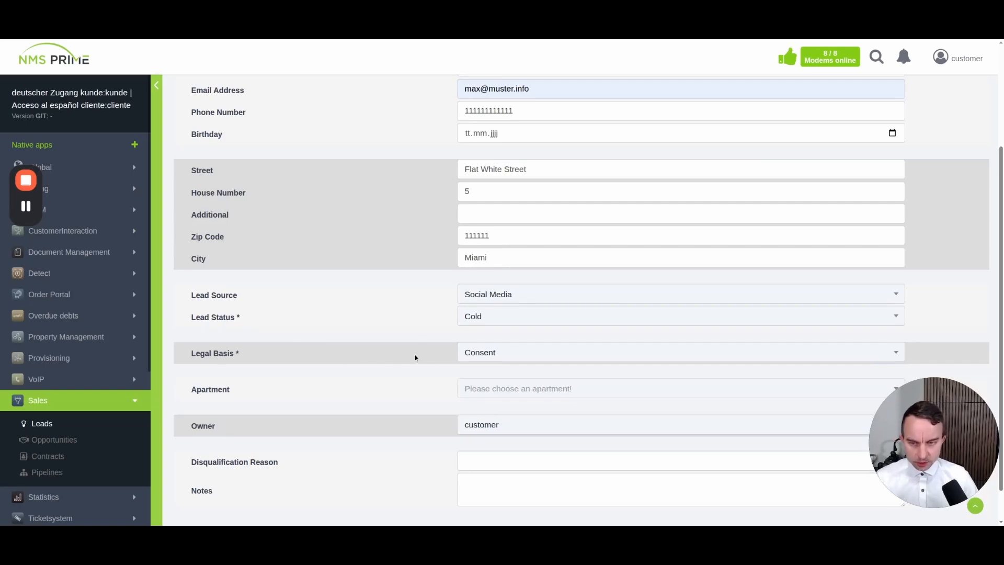
pyautogui.scroll(-1, 502, 355)
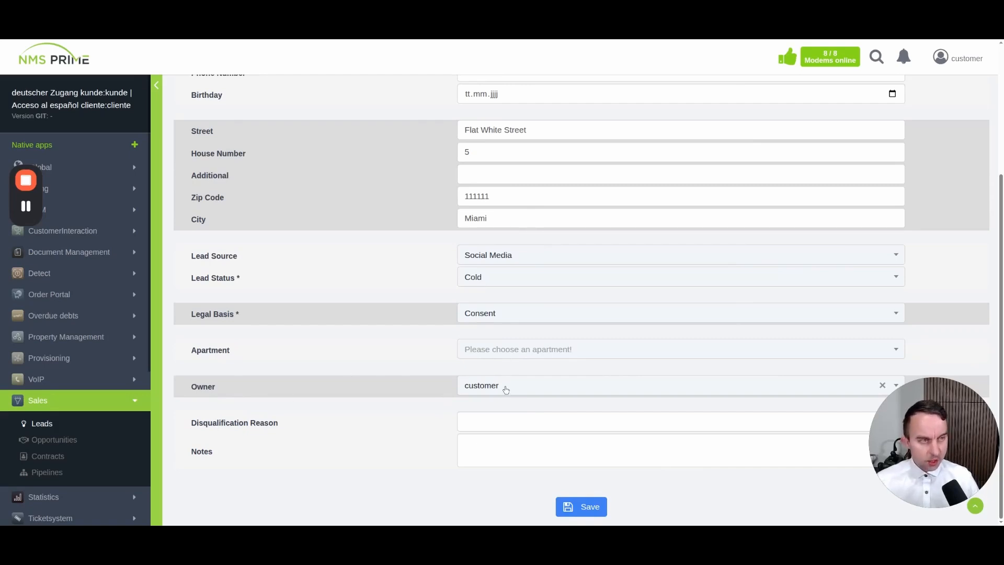
# Save the lead, then review its record page and the ConvertToOpportunity panel
pyautogui.click(582, 509)
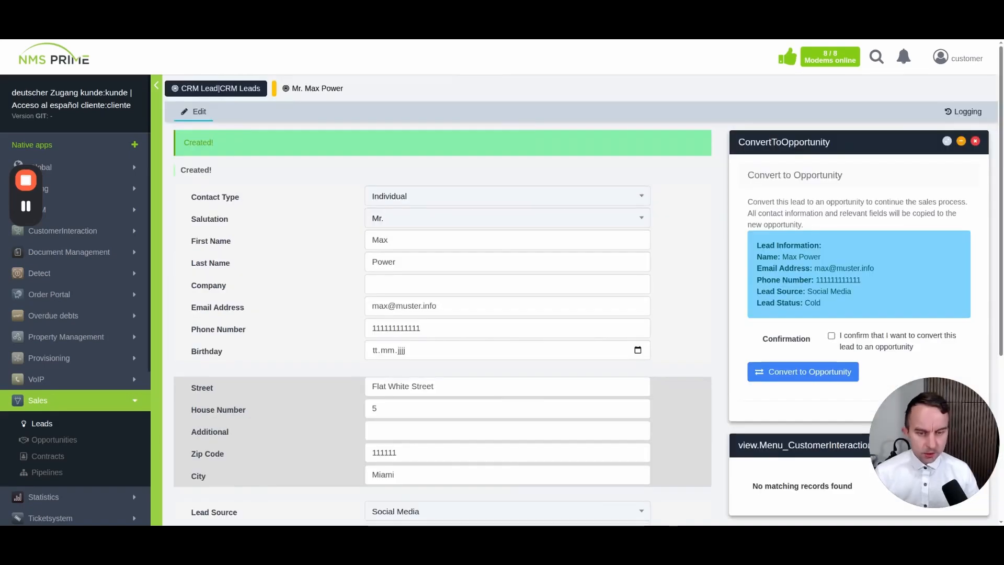
pyautogui.scroll(-4, 457, 279)
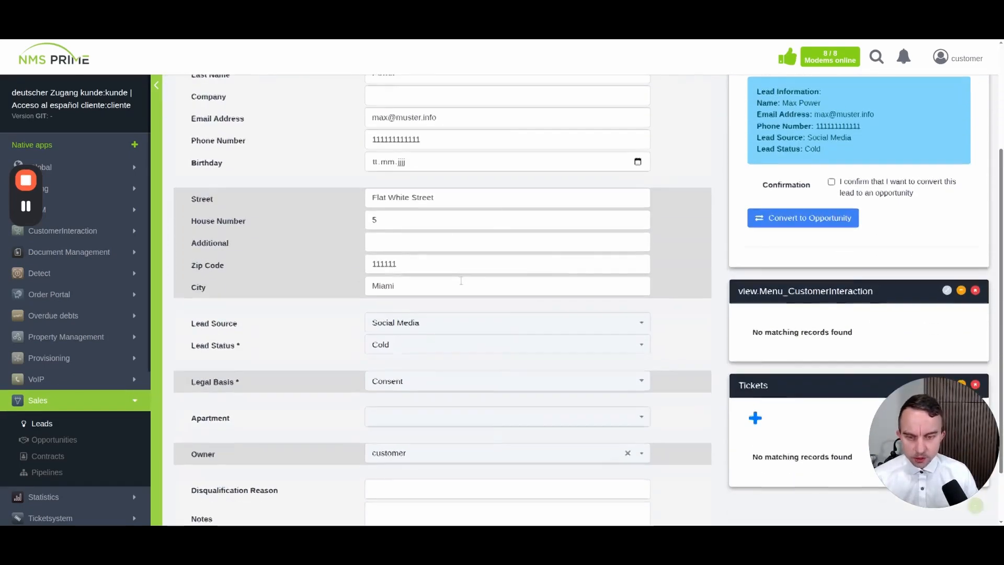
pyautogui.scroll(3, 314, 293)
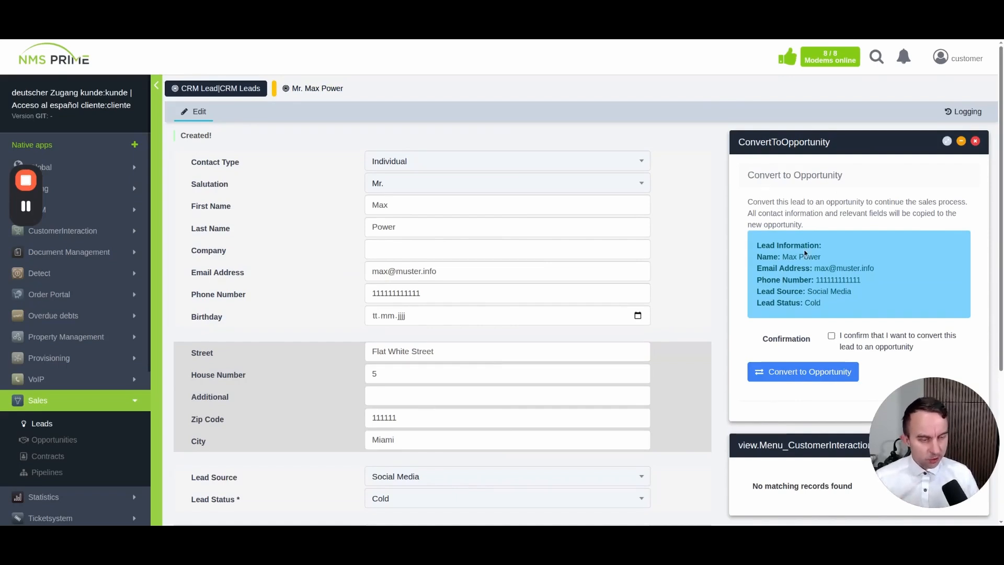
pyautogui.scroll(-3, 795, 243)
pyautogui.scroll(-2, 796, 256)
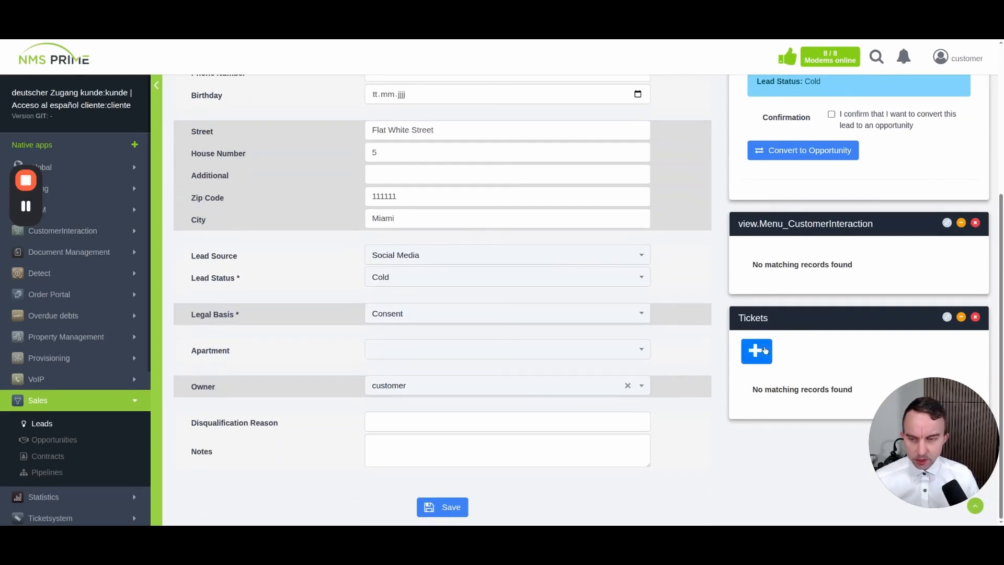
# Reopen CRM Leads and sort by creation date, newest first, so the new lead is on top
pyautogui.click(39, 426)
pyautogui.scroll(-4, 519, 354)
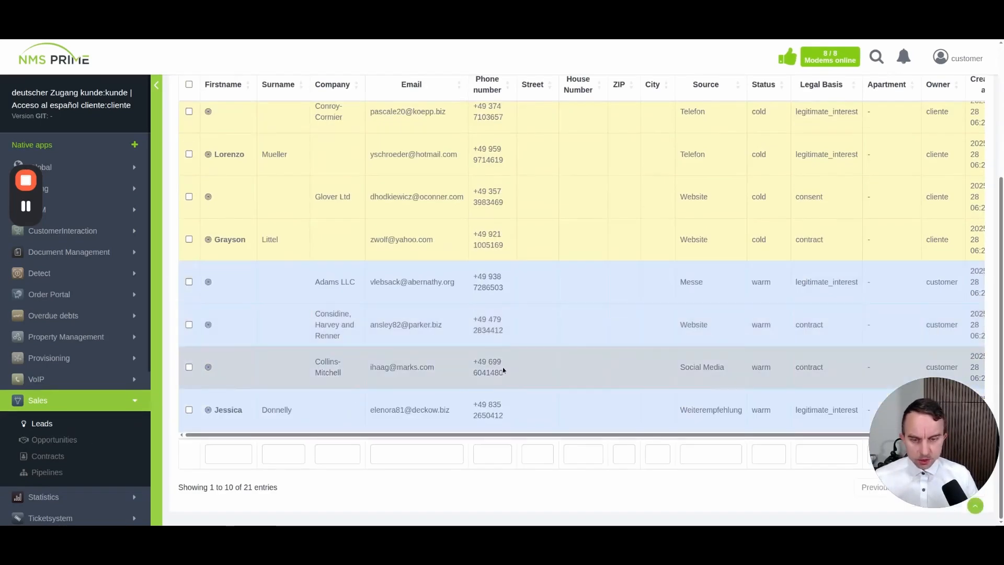
pyautogui.moveTo(484, 435); pyautogui.dragTo(709, 431)
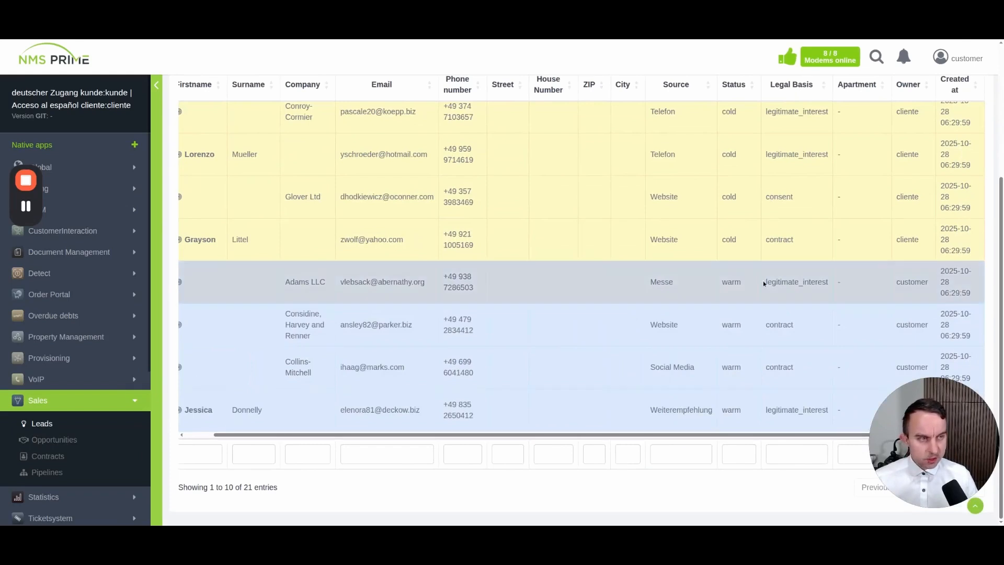
pyautogui.scroll(3, 764, 283)
pyautogui.click(955, 180)
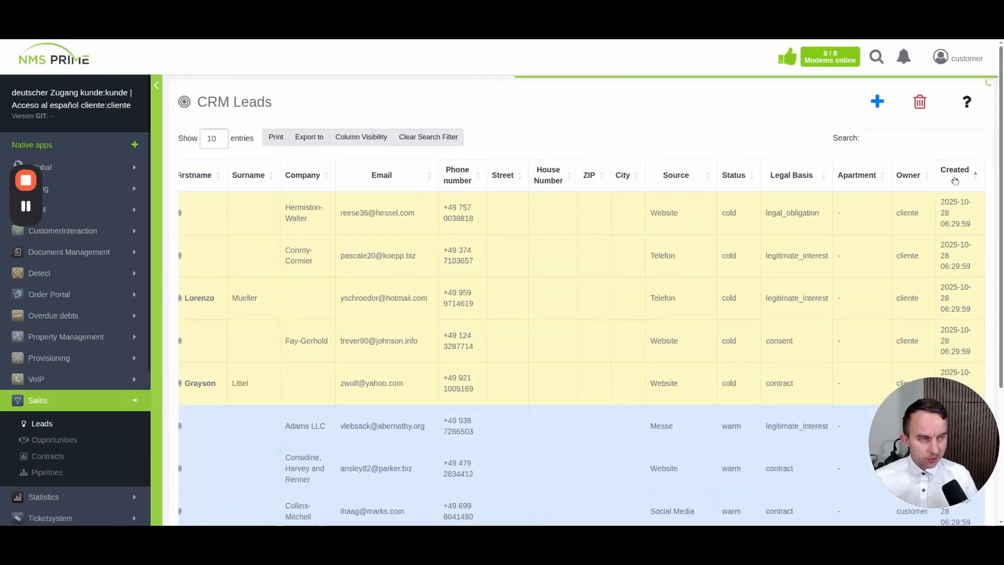
pyautogui.click(956, 181)
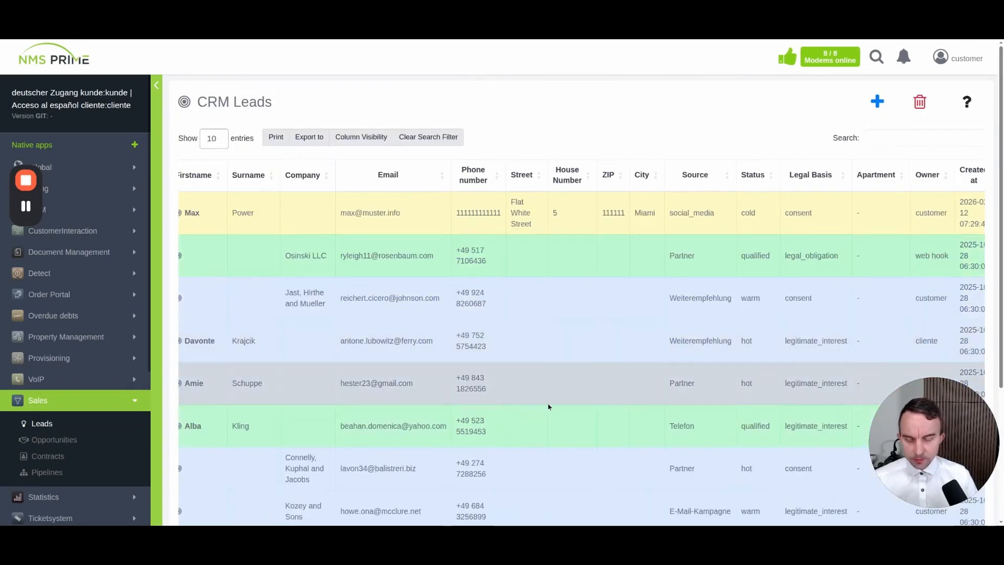
pyautogui.scroll(-3, 525, 404)
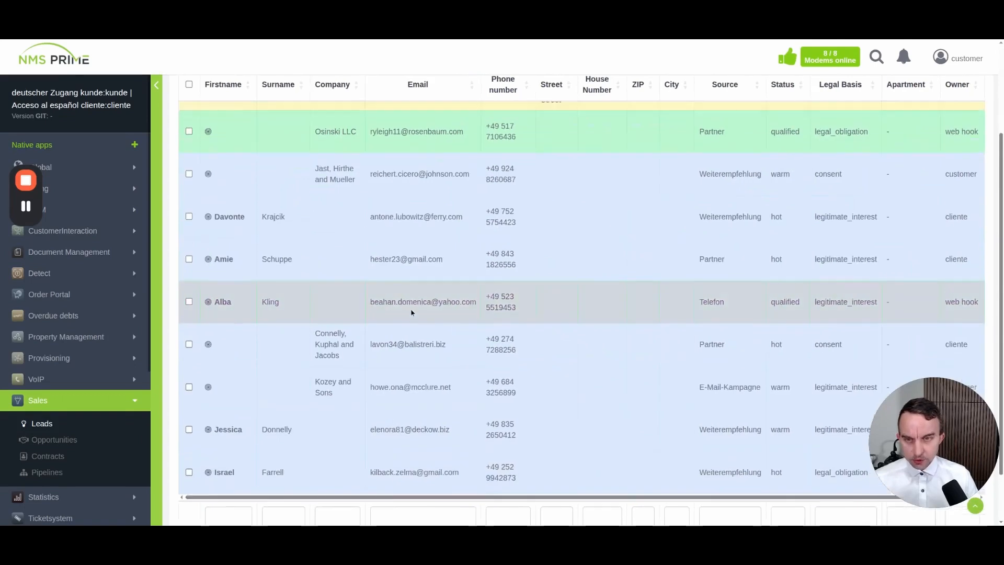
pyautogui.scroll(3, 411, 312)
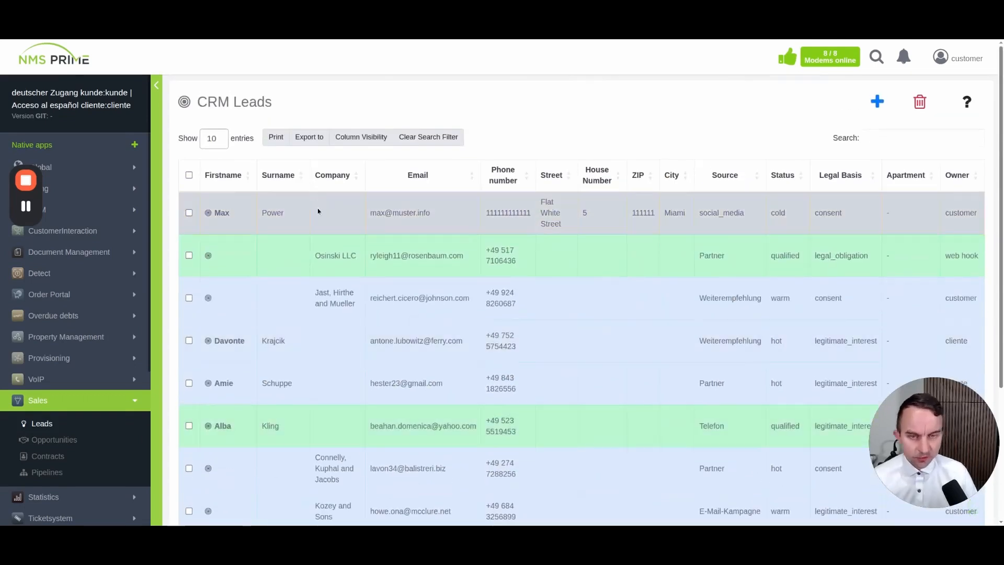
# Change the new lead's status from Cold to Warm and save it
pyautogui.click(318, 210)
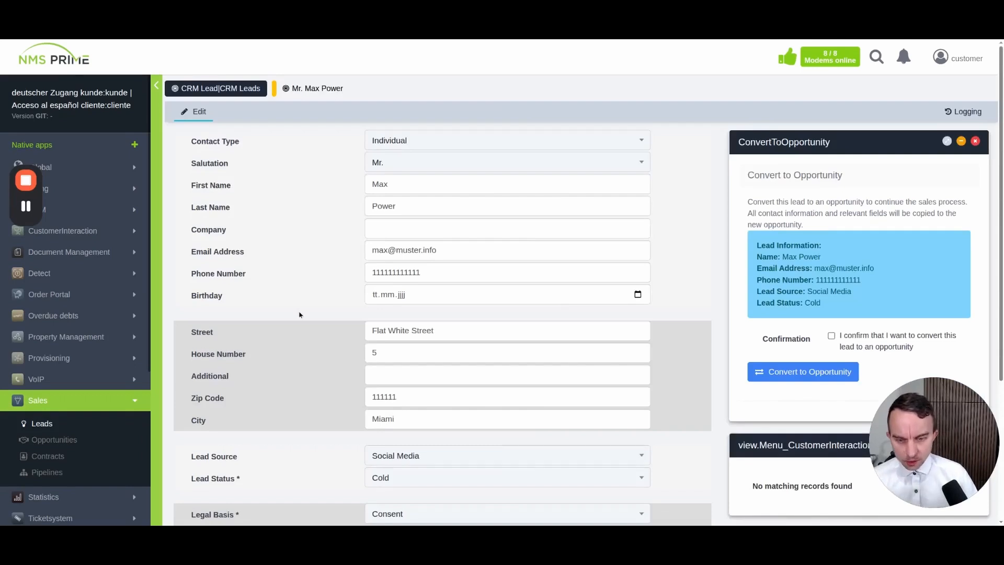
pyautogui.scroll(-3, 300, 314)
pyautogui.click(439, 336)
pyautogui.click(411, 398)
pyautogui.scroll(-1, 296, 357)
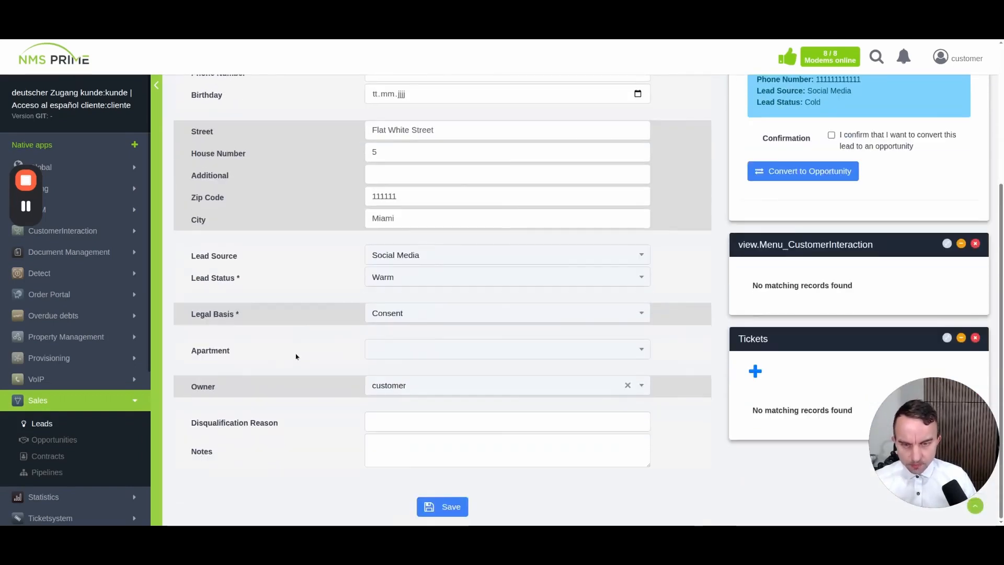
pyautogui.click(443, 507)
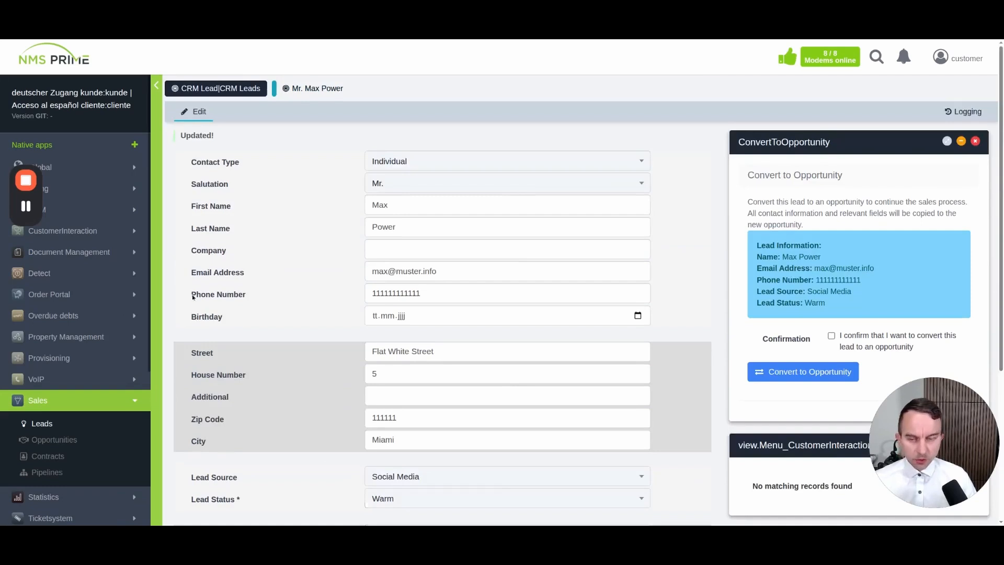
# Reopen the lead from the Leads list, set its status to Qualified, and save
pyautogui.click(41, 423)
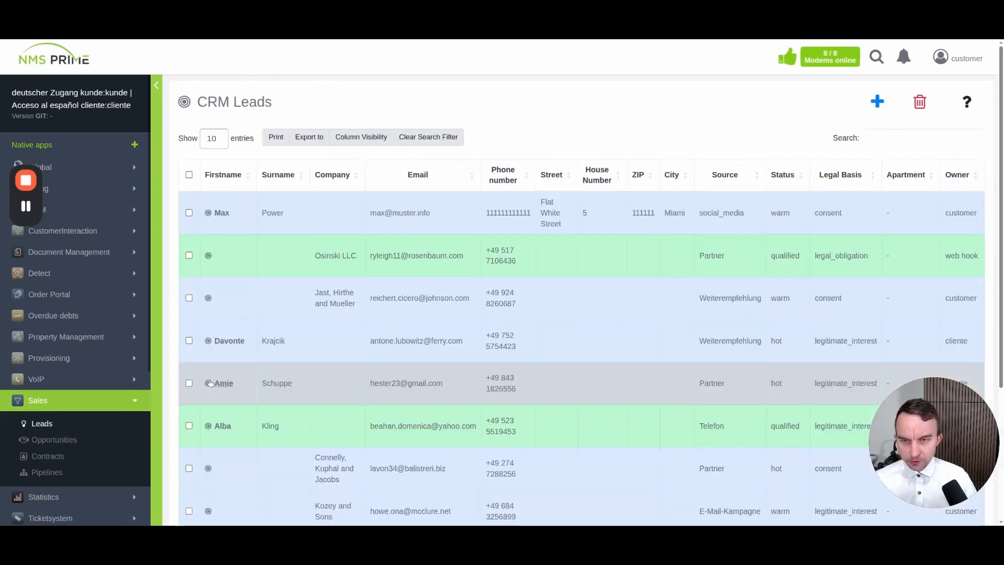
pyautogui.click(324, 232)
pyautogui.scroll(-4, 299, 385)
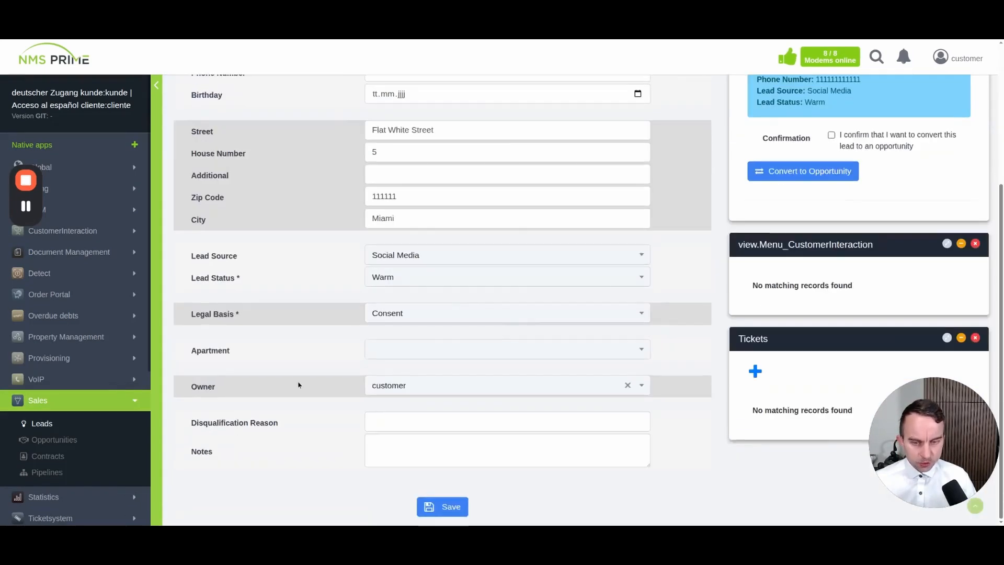
pyautogui.click(392, 275)
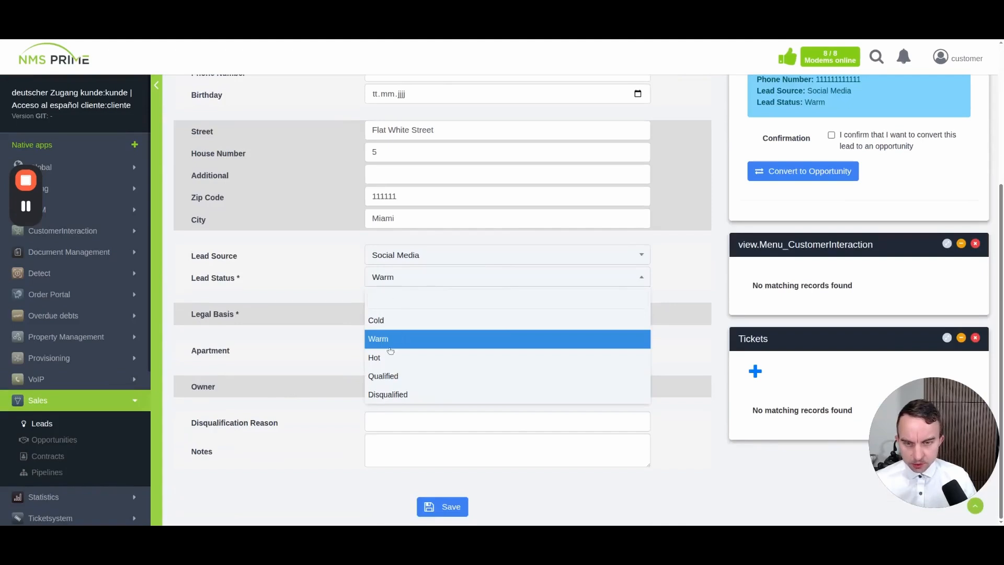
pyautogui.click(392, 375)
pyautogui.click(449, 507)
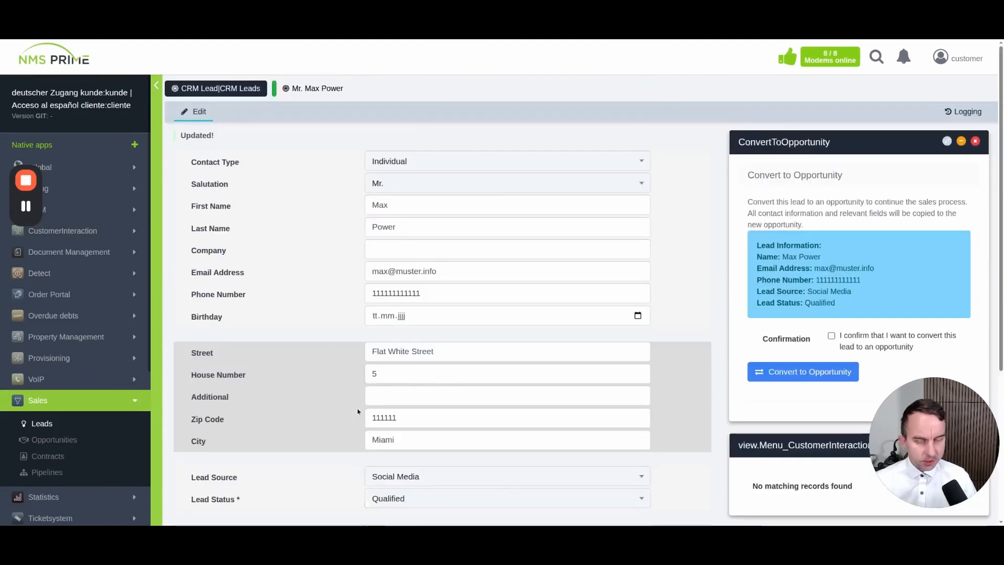
pyautogui.scroll(-5, 269, 293)
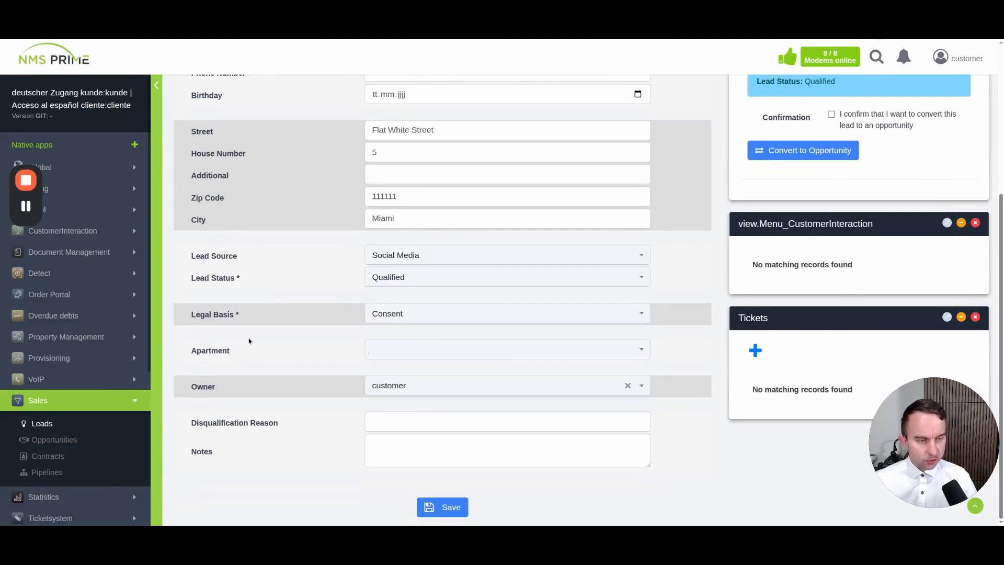
pyautogui.scroll(5, 249, 341)
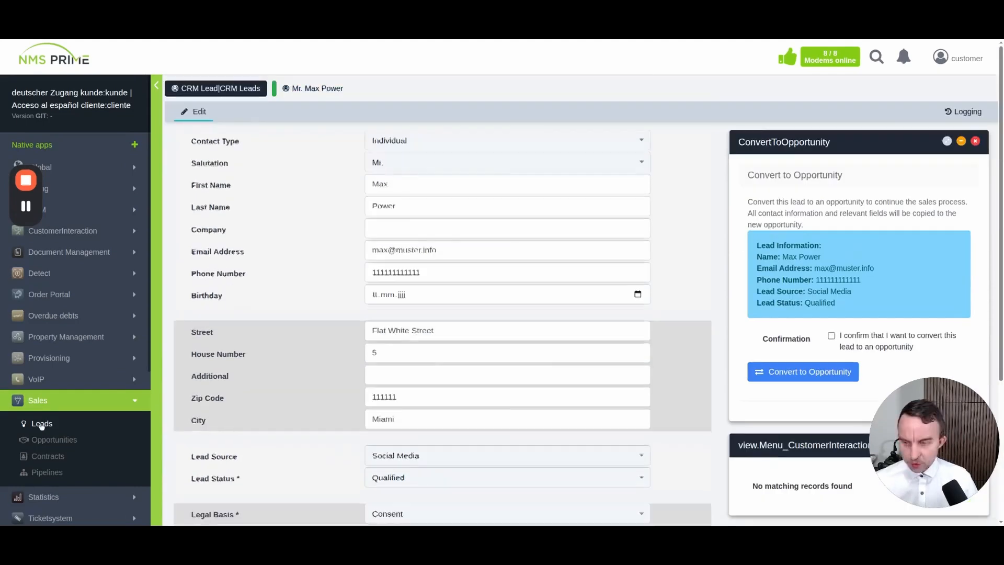
pyautogui.click(39, 424)
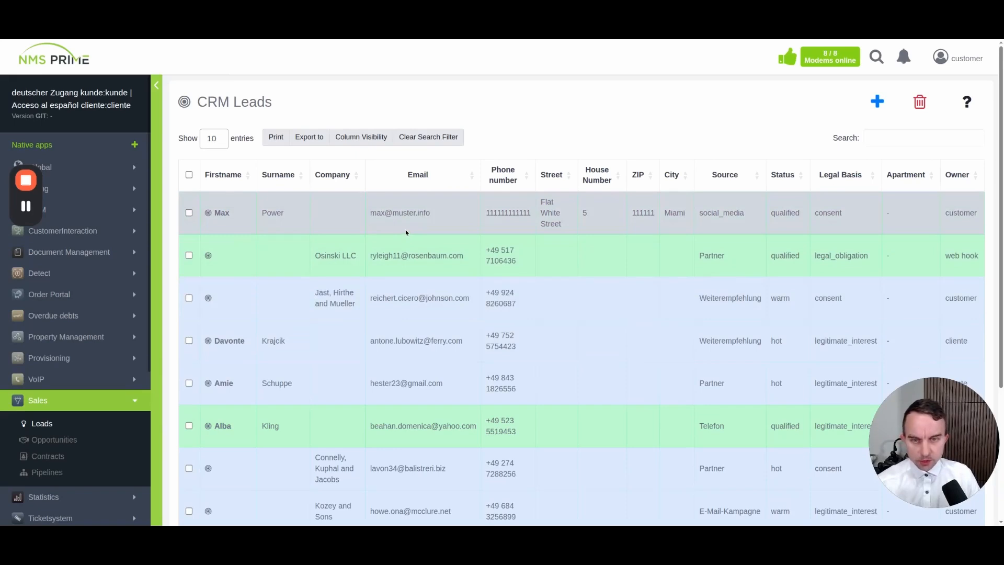
pyautogui.click(406, 230)
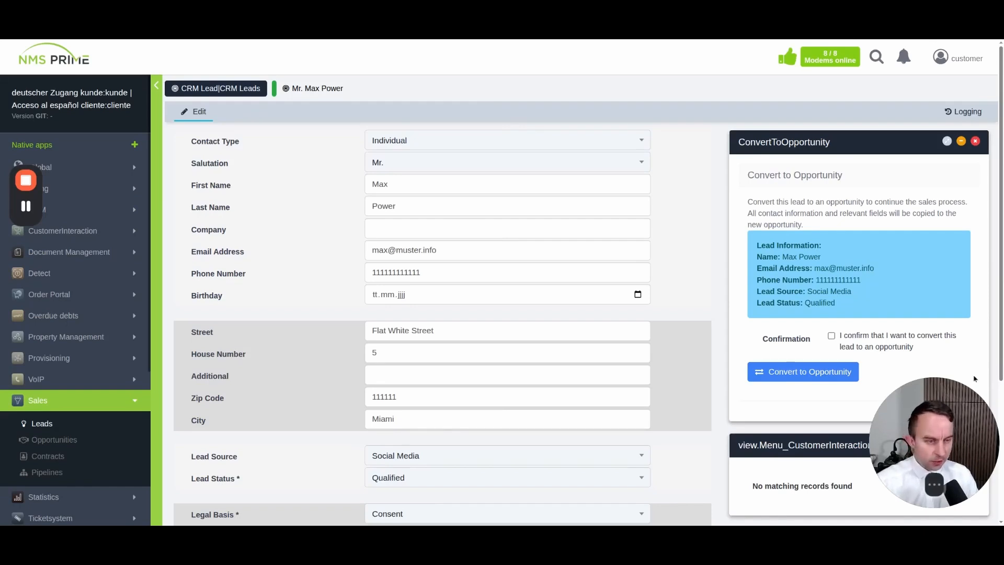
# Confirm and convert the lead into a Sales pipeline opportunity at the LEAD stage
pyautogui.moveTo(941, 400); pyautogui.dragTo(943, 133)
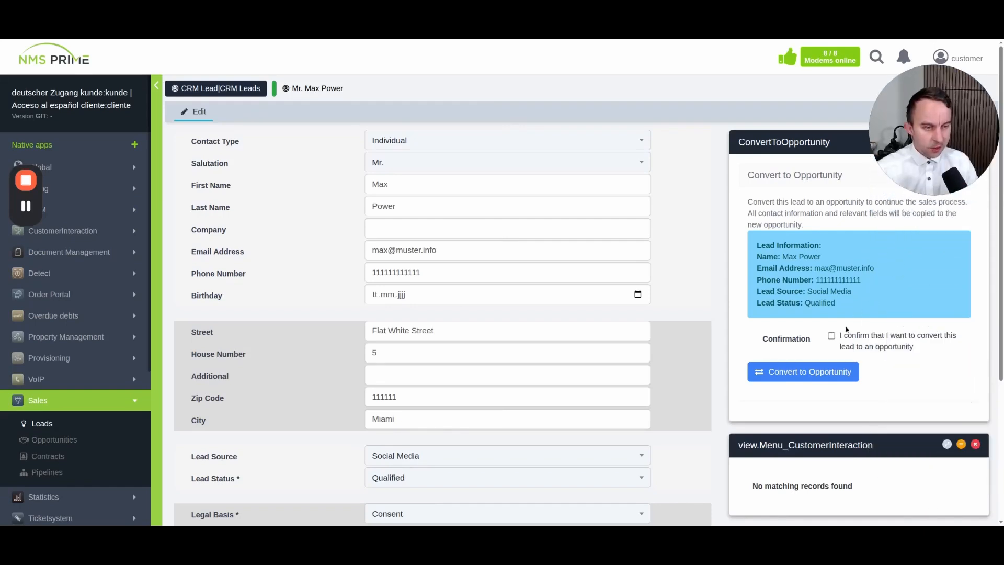
pyautogui.click(831, 336)
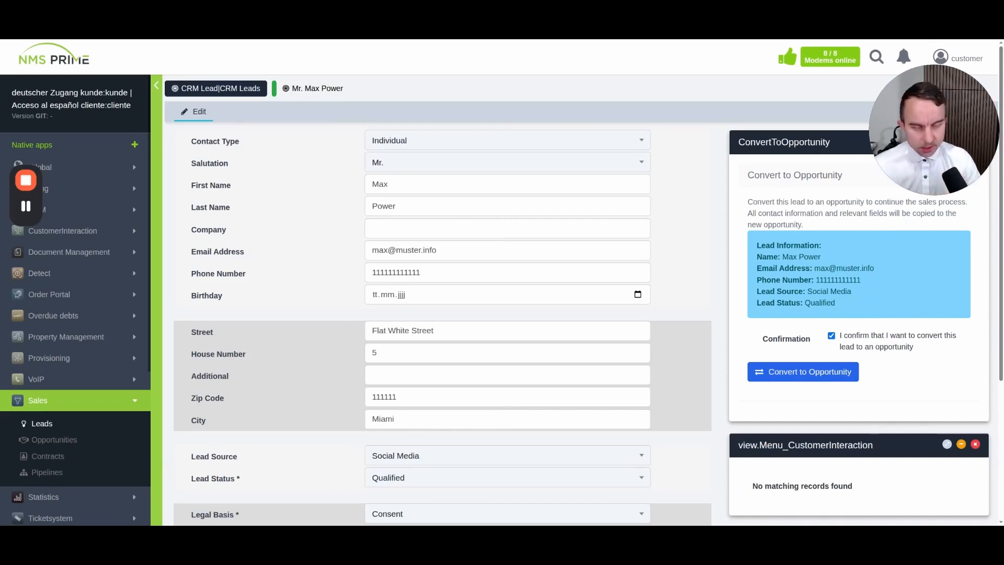
pyautogui.click(803, 372)
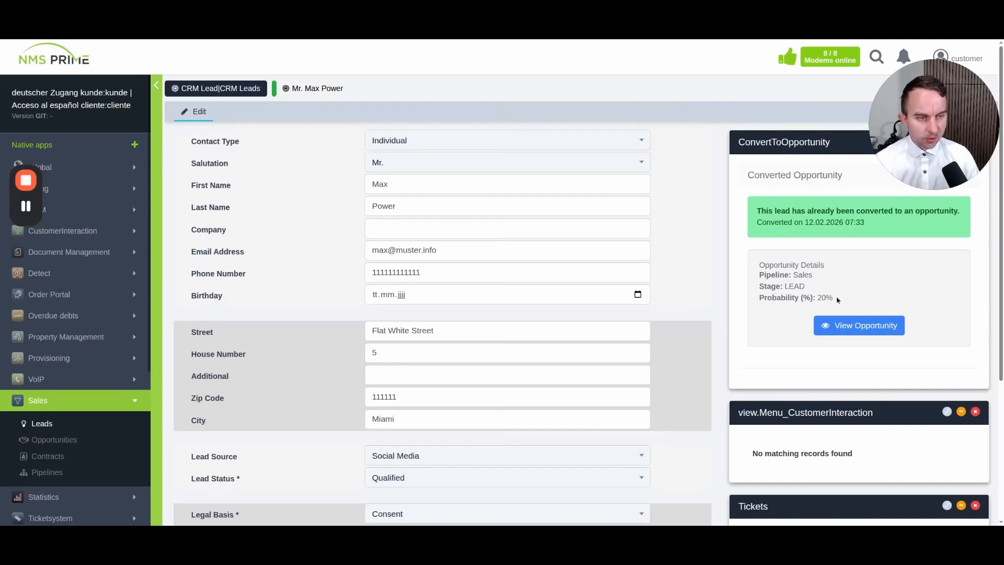
# Open the new opportunity and review its contact details, 20% probability and linked lead
pyautogui.click(865, 335)
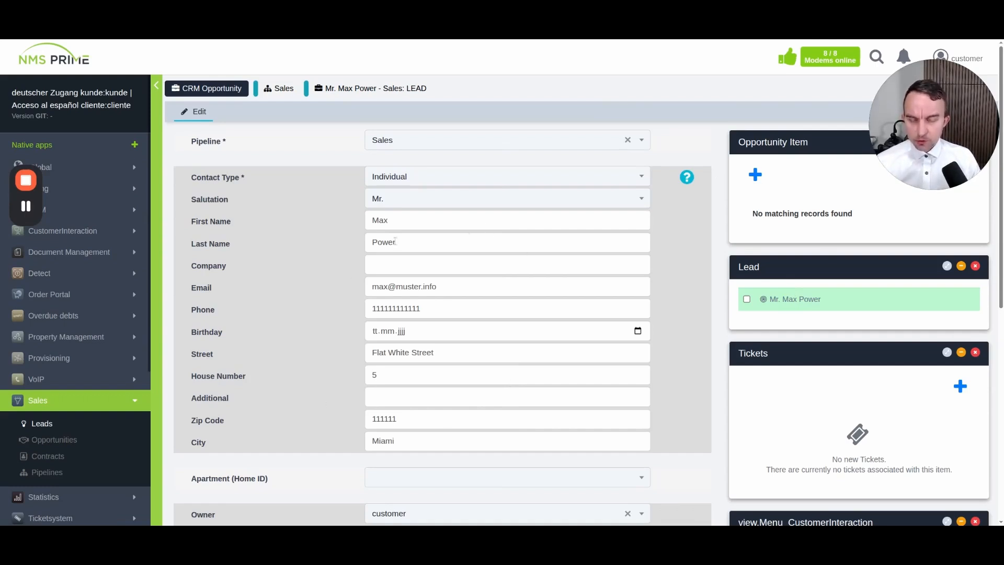
pyautogui.scroll(-5, 343, 328)
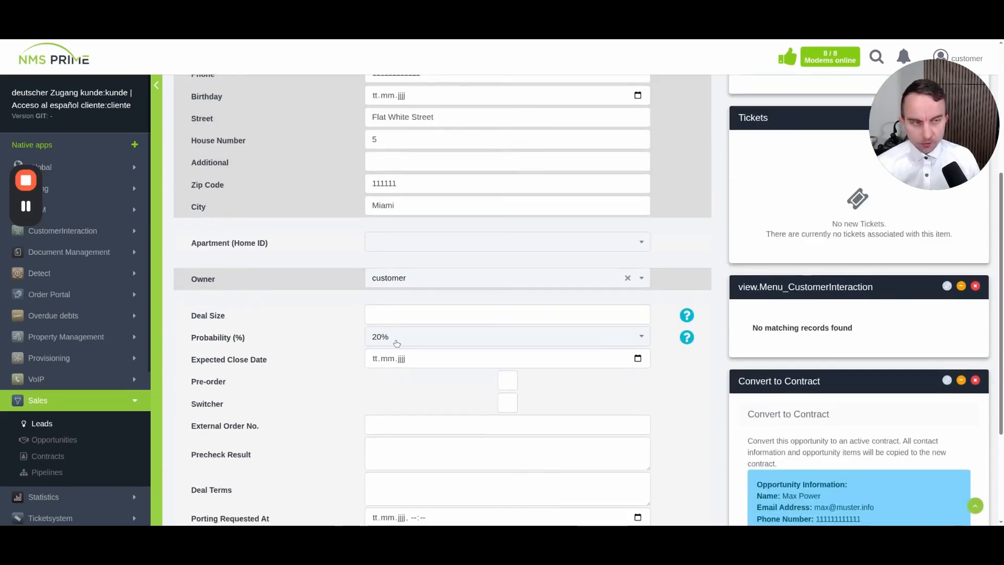
pyautogui.scroll(-3, 337, 346)
pyautogui.scroll(2, 334, 344)
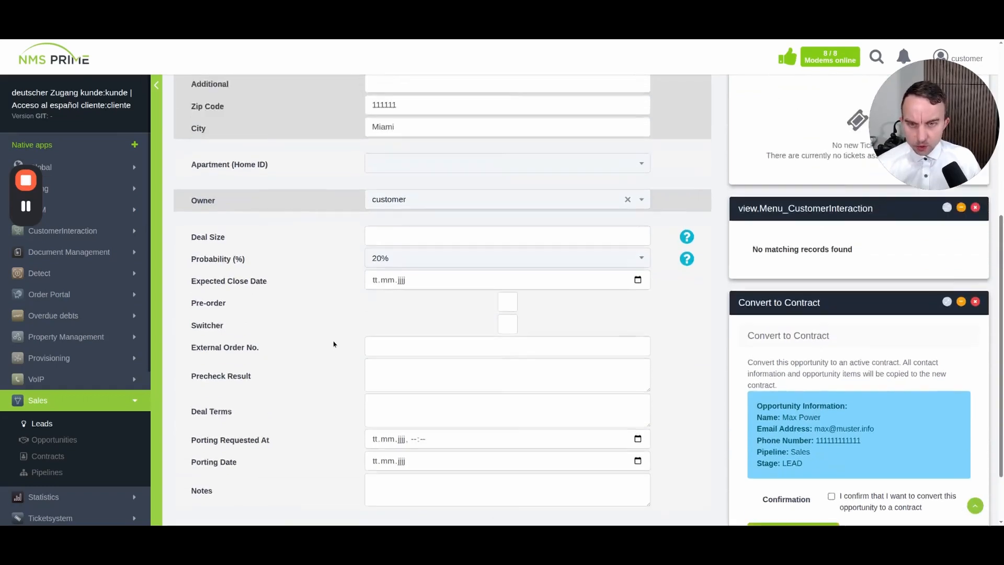
pyautogui.scroll(1, 333, 344)
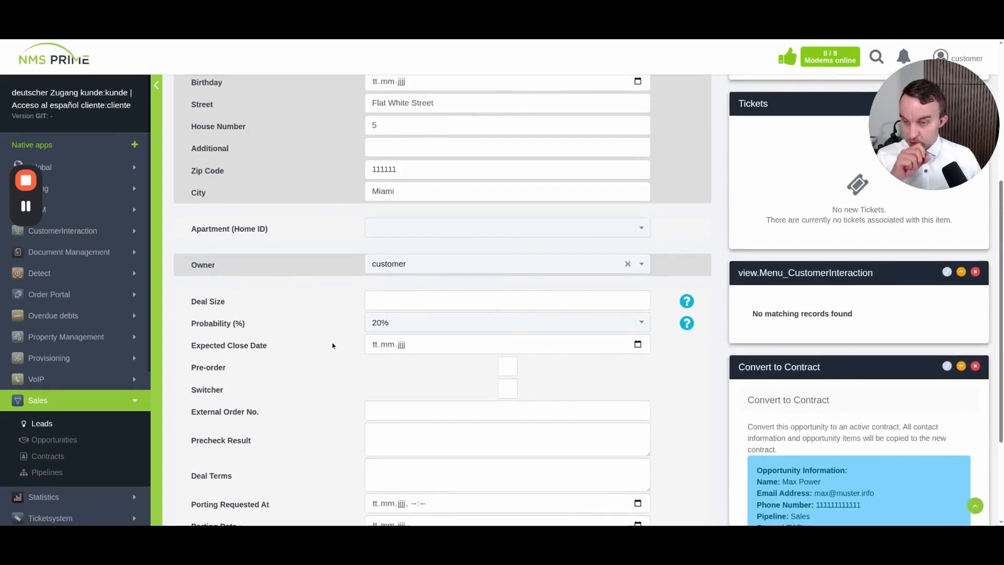
pyautogui.scroll(4, 337, 343)
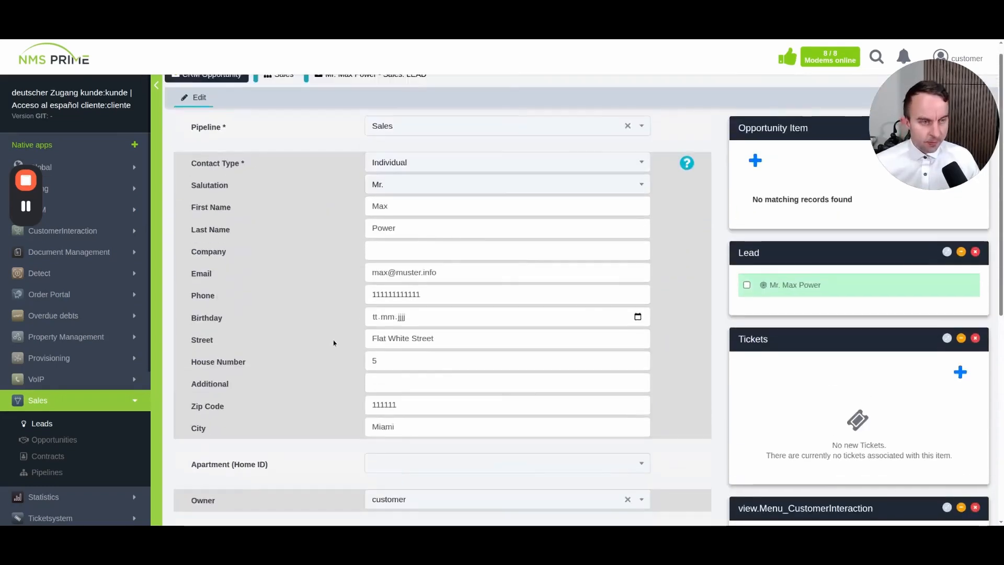
# On the Sales pipeline board, drag the opportunity card to Qualification Call, then Closing Call
pyautogui.click(39, 406)
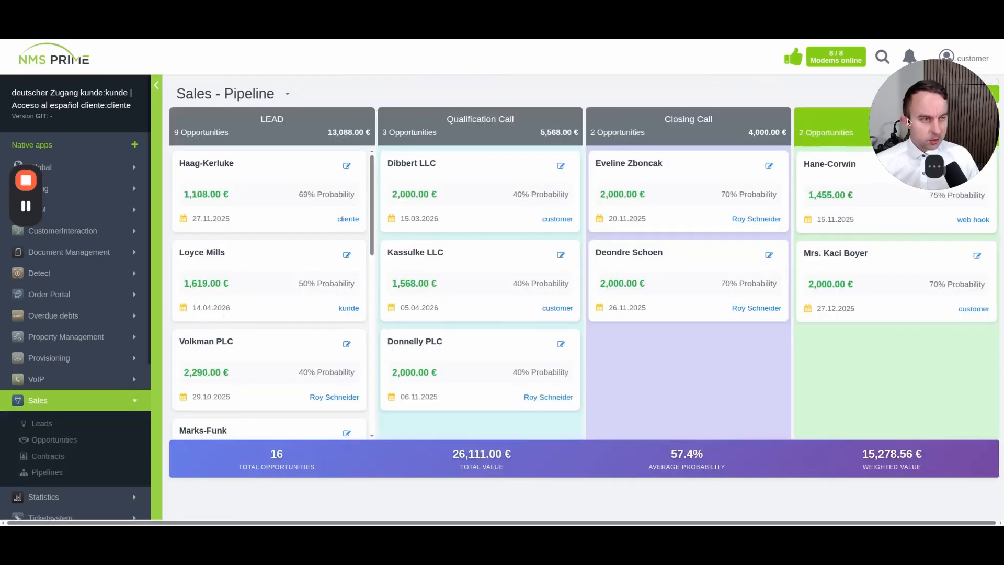
pyautogui.moveTo(928, 127); pyautogui.dragTo(928, 393)
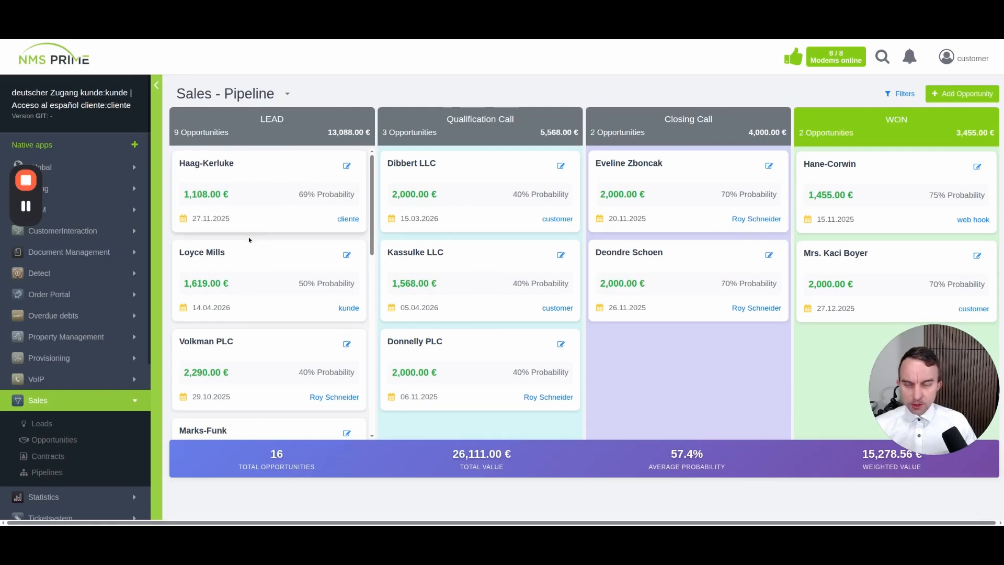
pyautogui.scroll(-10, 251, 241)
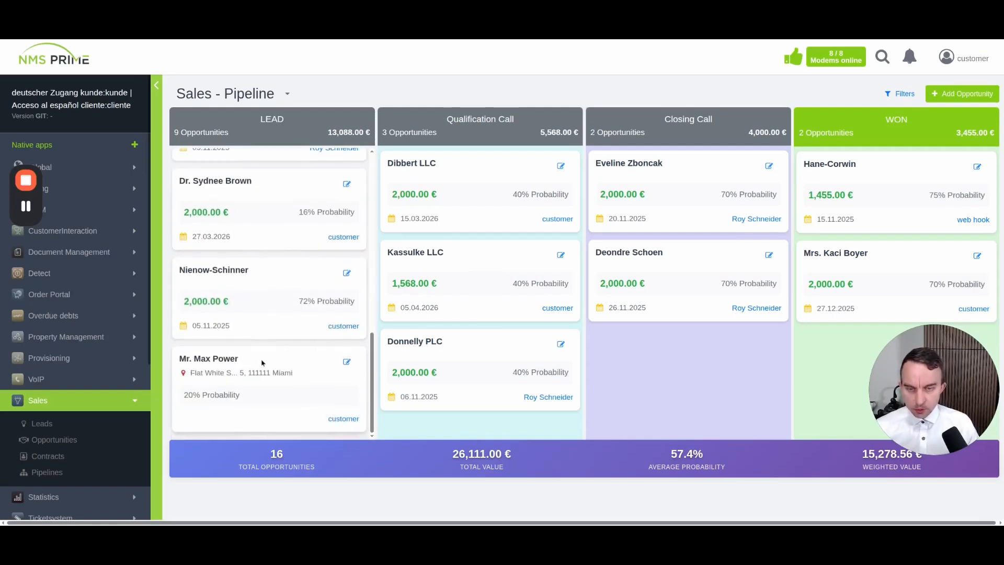
pyautogui.moveTo(262, 362); pyautogui.dragTo(481, 424)
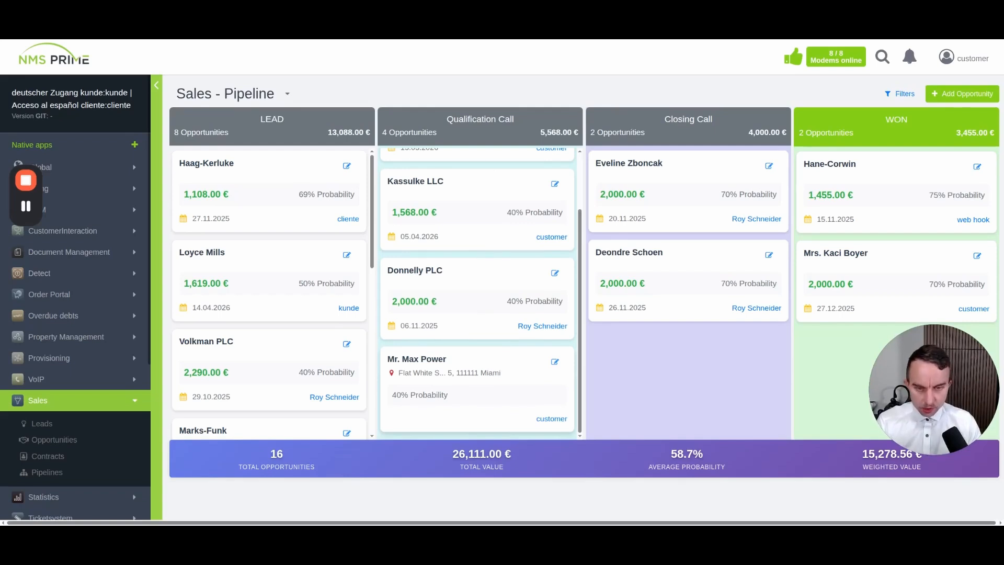
pyautogui.moveTo(605, 164); pyautogui.dragTo(676, 175)
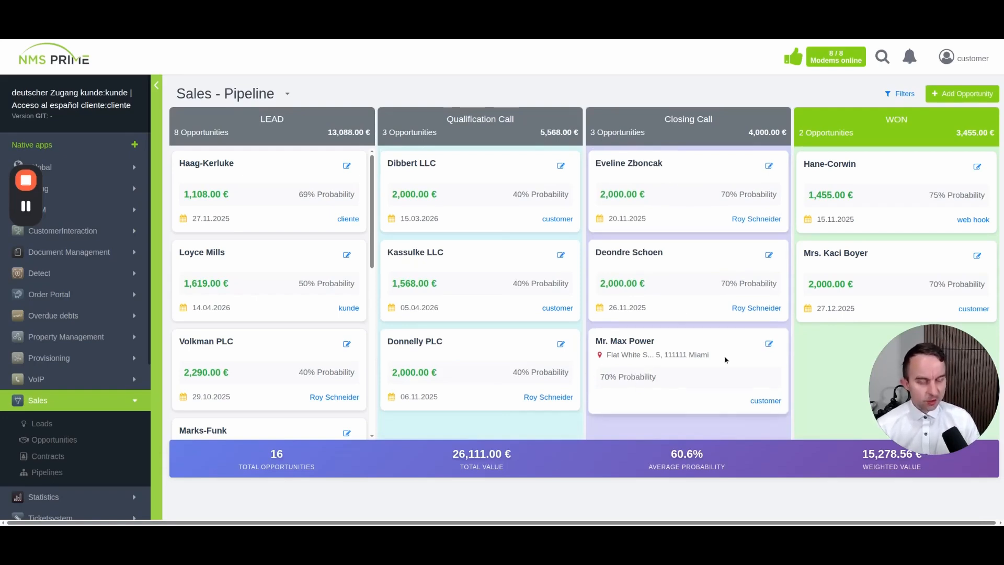
# Add a Surf Local Internet M product item to the opportunity
pyautogui.click(768, 349)
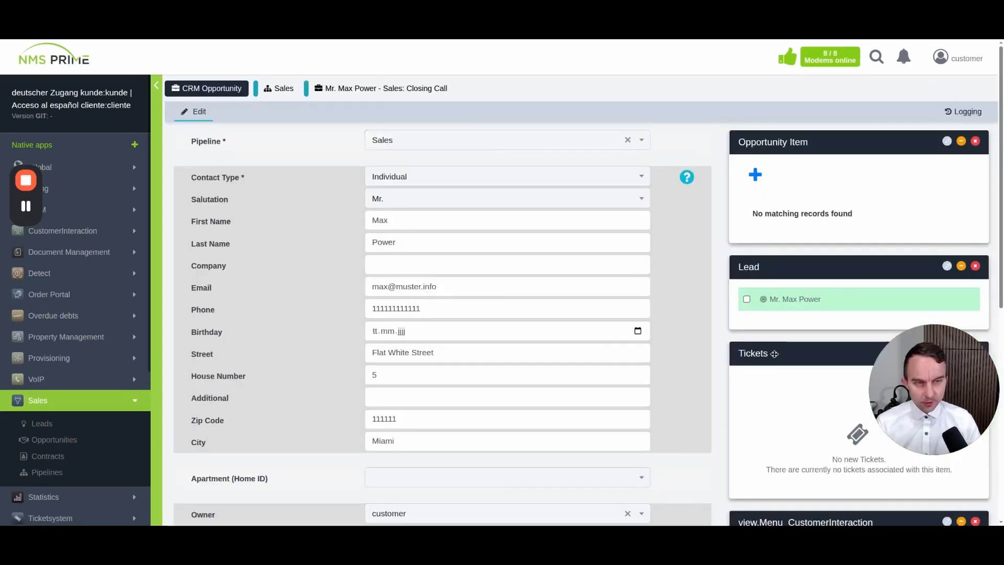
pyautogui.click(757, 178)
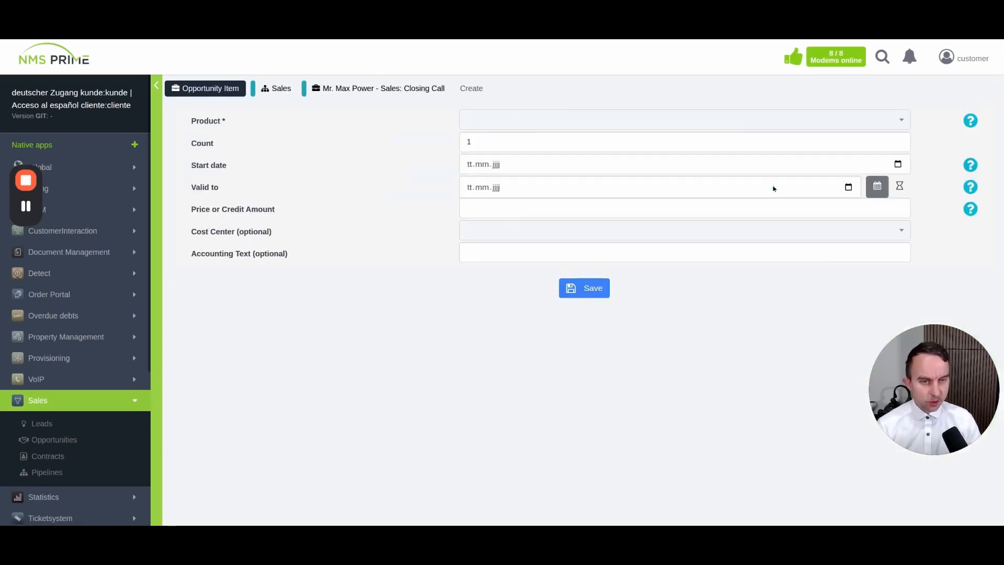
pyautogui.click(511, 128)
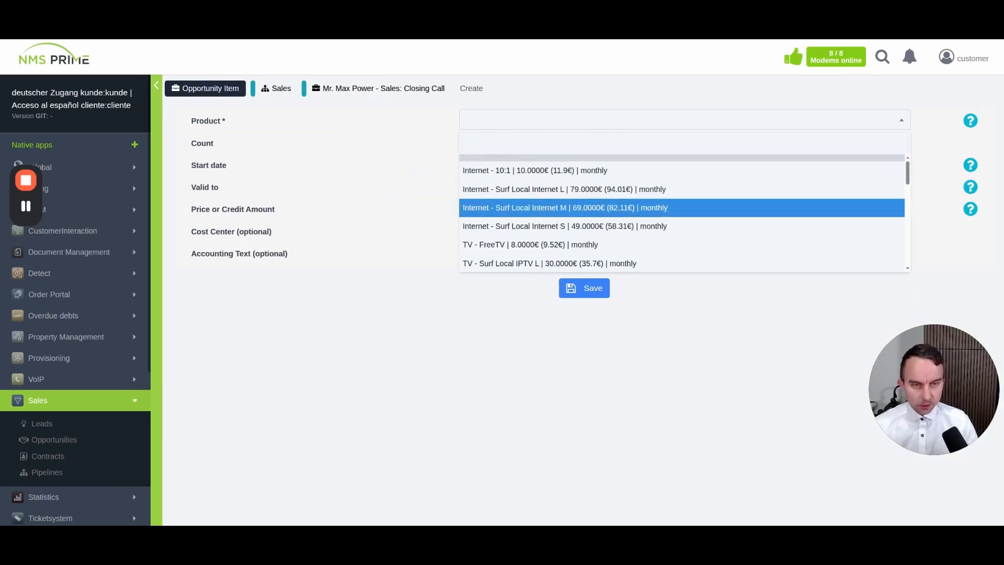
pyautogui.click(586, 207)
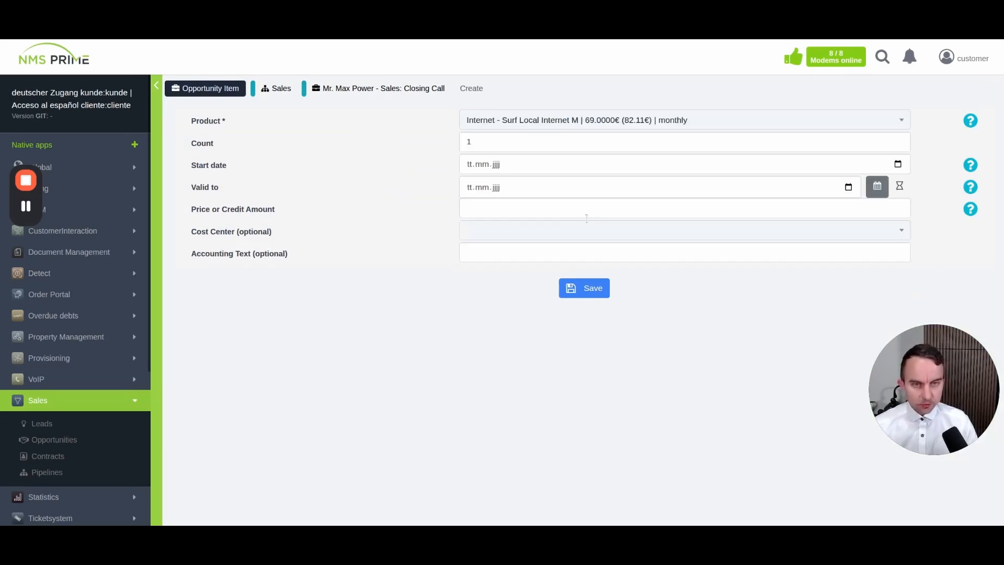
pyautogui.click(588, 288)
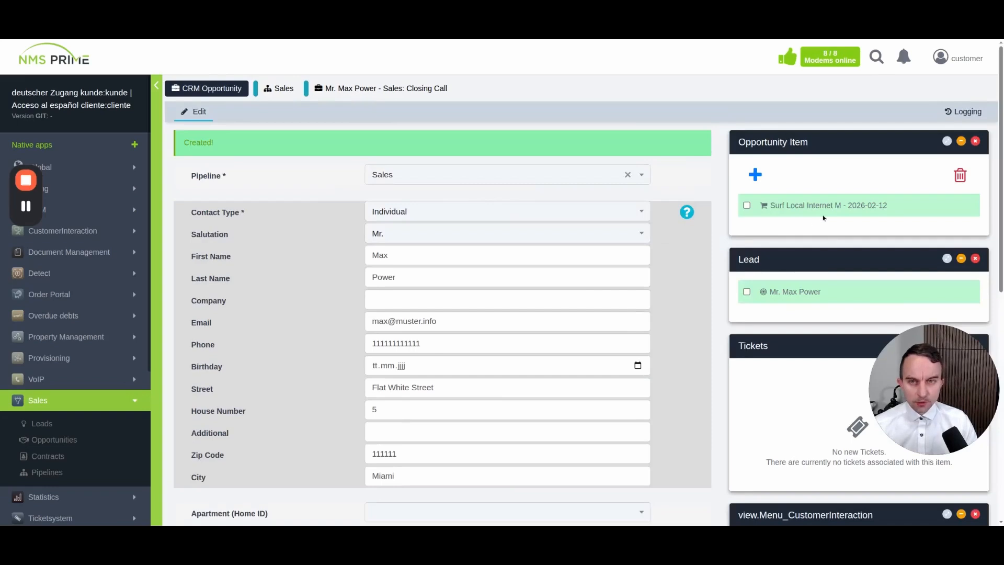
# Search 'tv' and add TV - Surf Local IPTV L as a second item
pyautogui.click(762, 187)
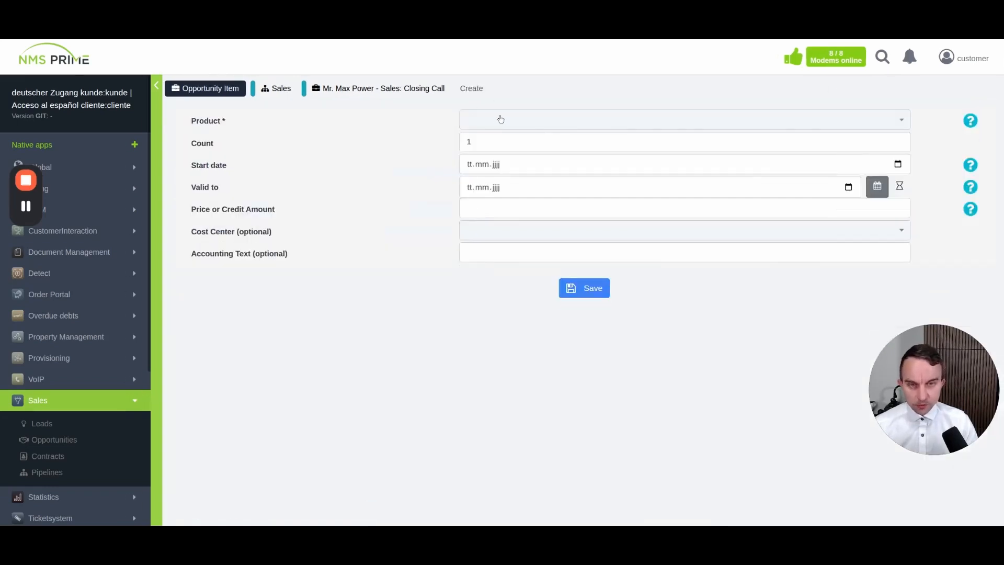
pyautogui.click(500, 120)
pyautogui.write('tv')
pyautogui.click(562, 186)
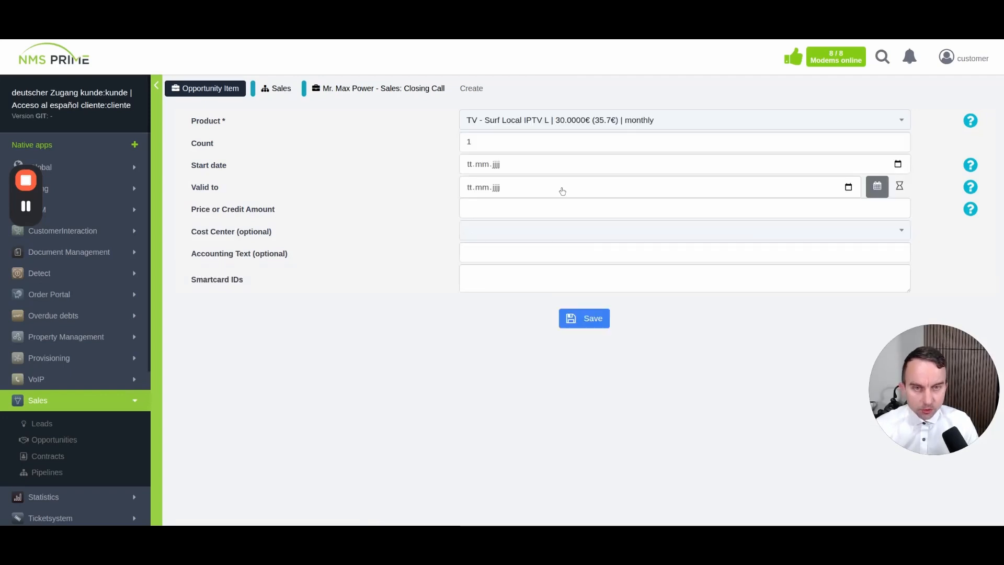
pyautogui.click(592, 319)
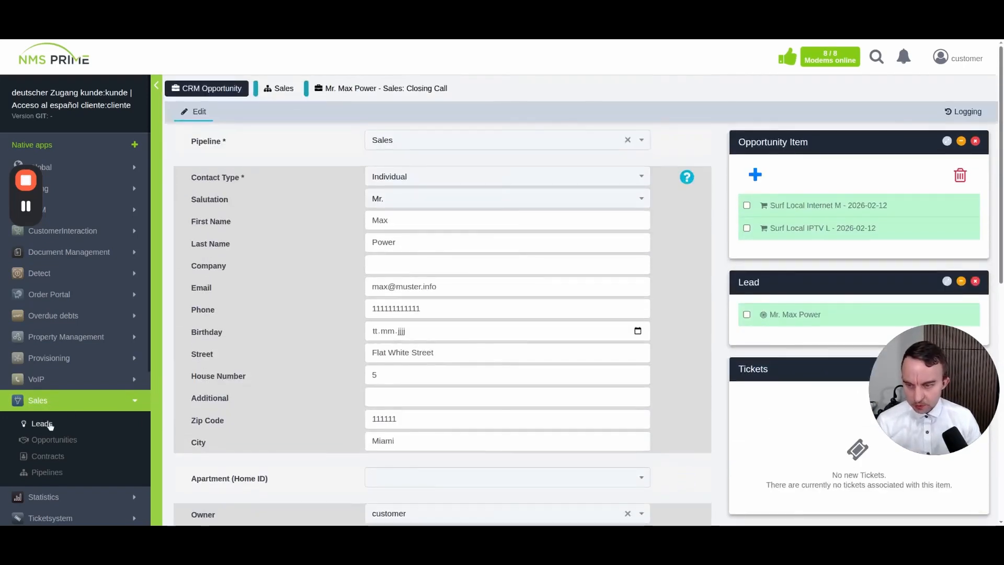
# Enter a deal size of 2000 on the Closing Call opportunity card and save it
pyautogui.click(47, 402)
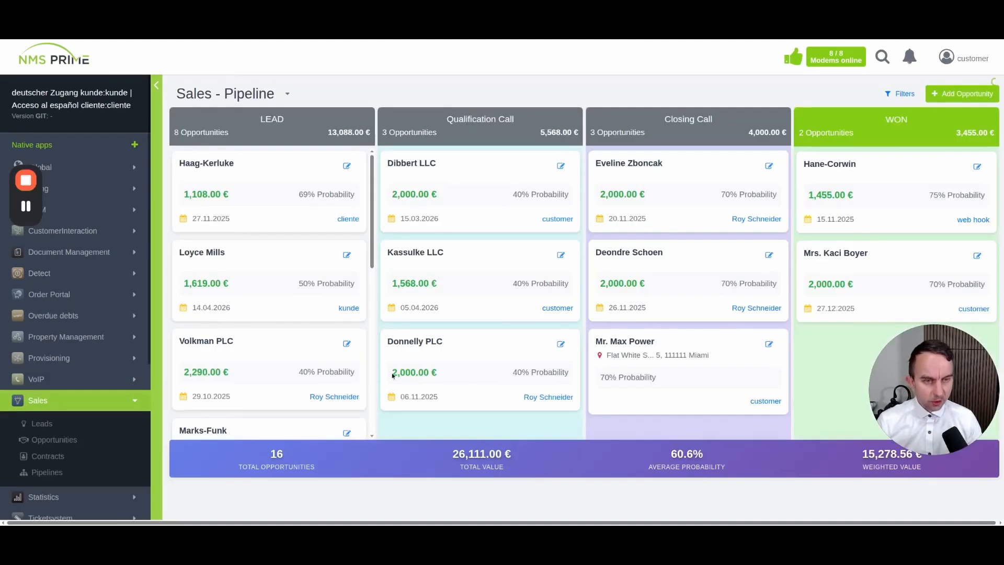
pyautogui.click(767, 344)
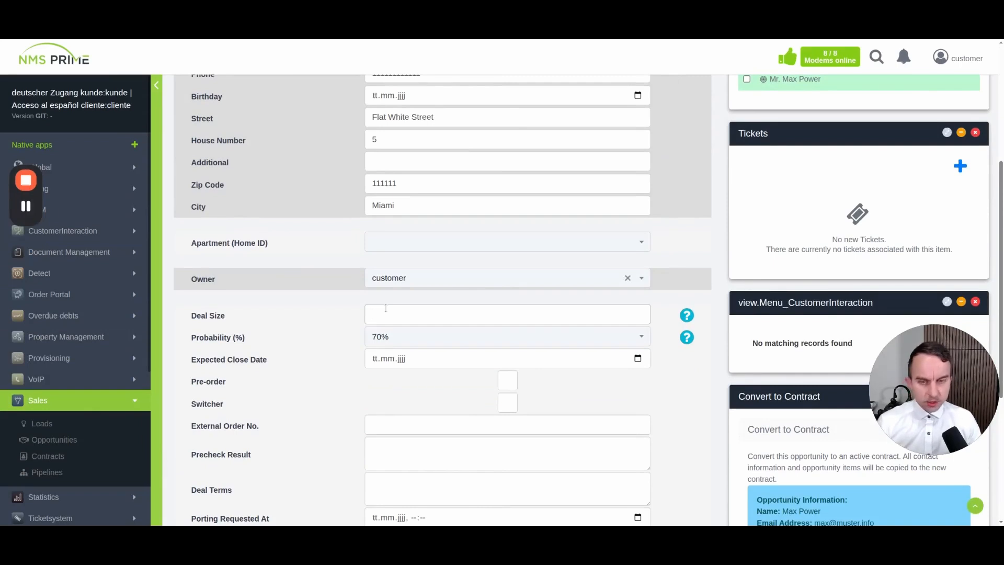
pyautogui.write('2000')
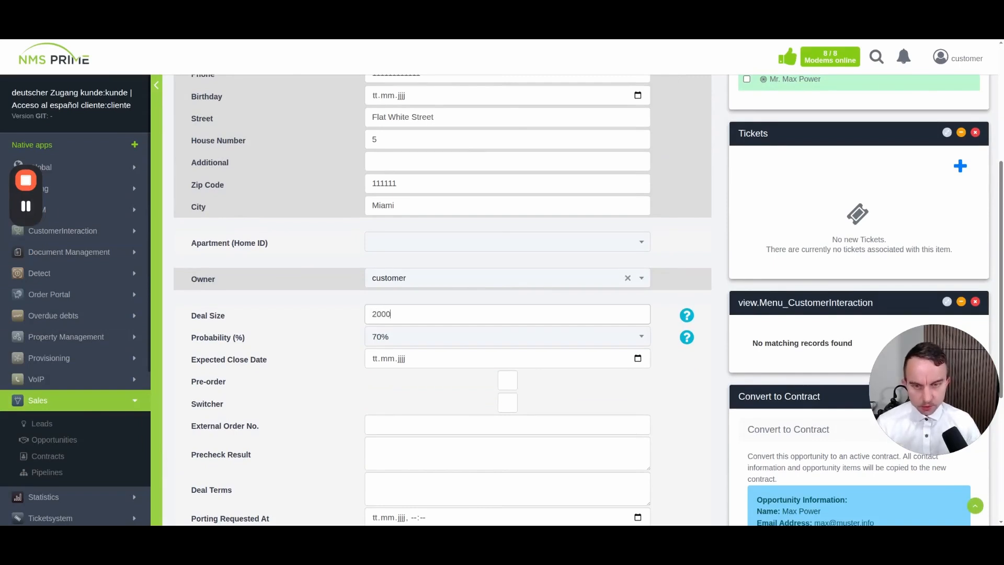
pyautogui.scroll(-5, 274, 322)
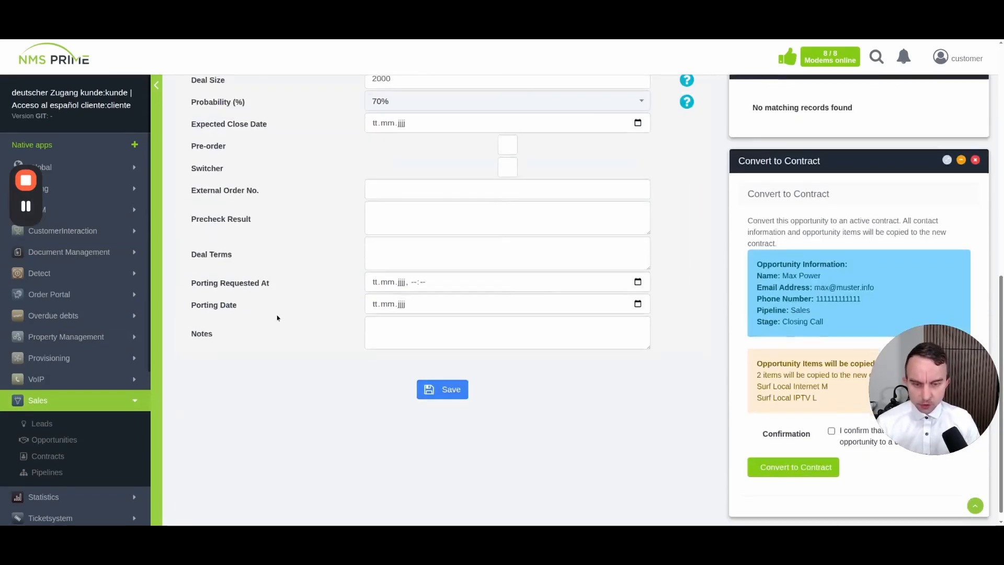
pyautogui.click(464, 389)
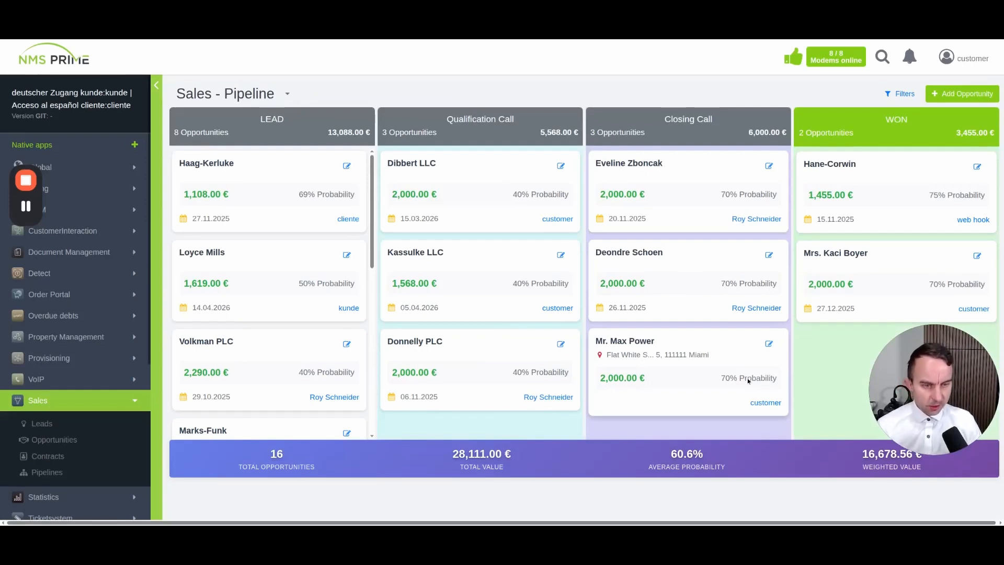
# Check the pipeline selector on the Sales board, then open the CRM Pipelines list
pyautogui.moveTo(924, 371); pyautogui.dragTo(924, 363)
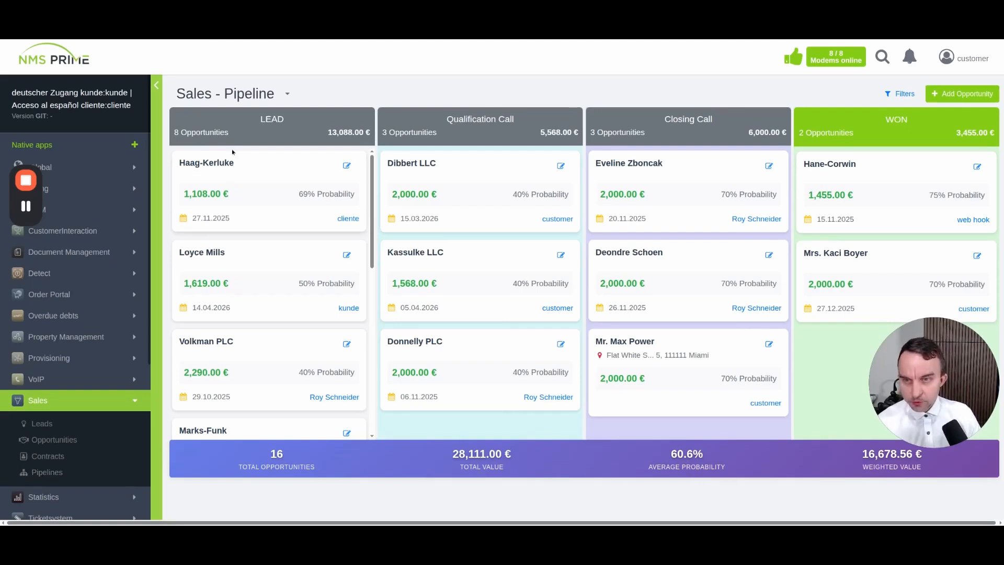
pyautogui.click(288, 94)
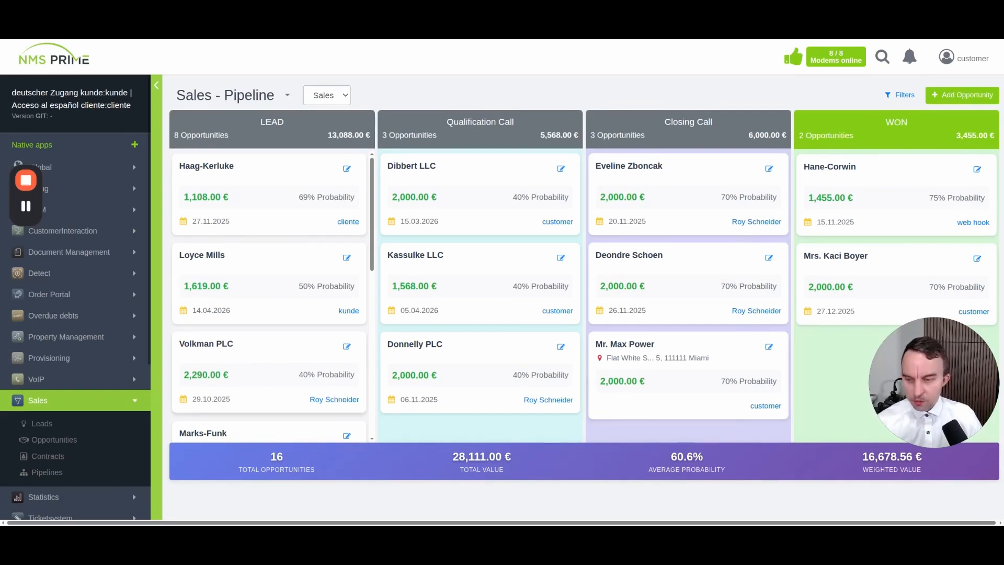
pyautogui.click(46, 473)
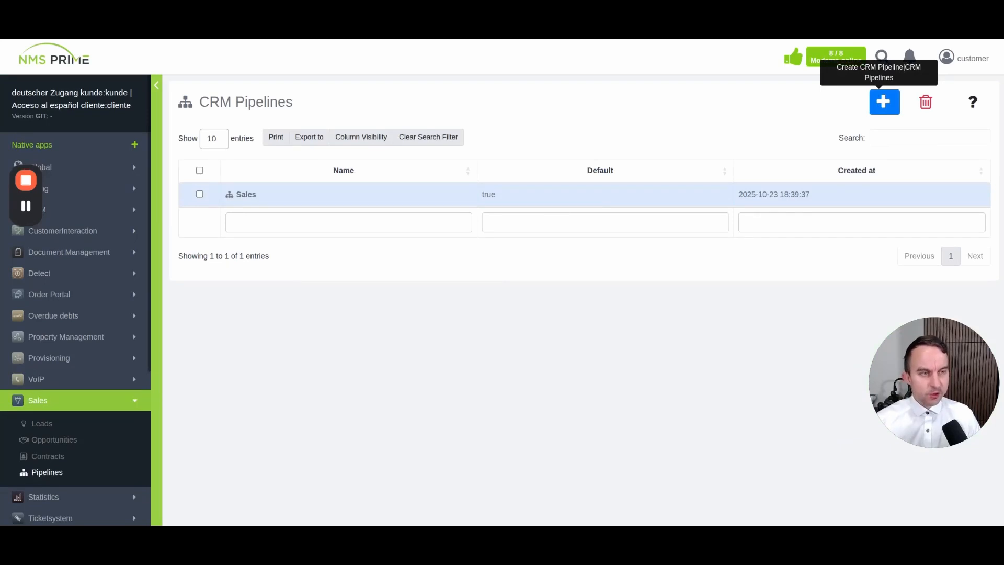
# Create and save a pipeline named 'FTTH Rollout', then start a new stage form
pyautogui.click(884, 101)
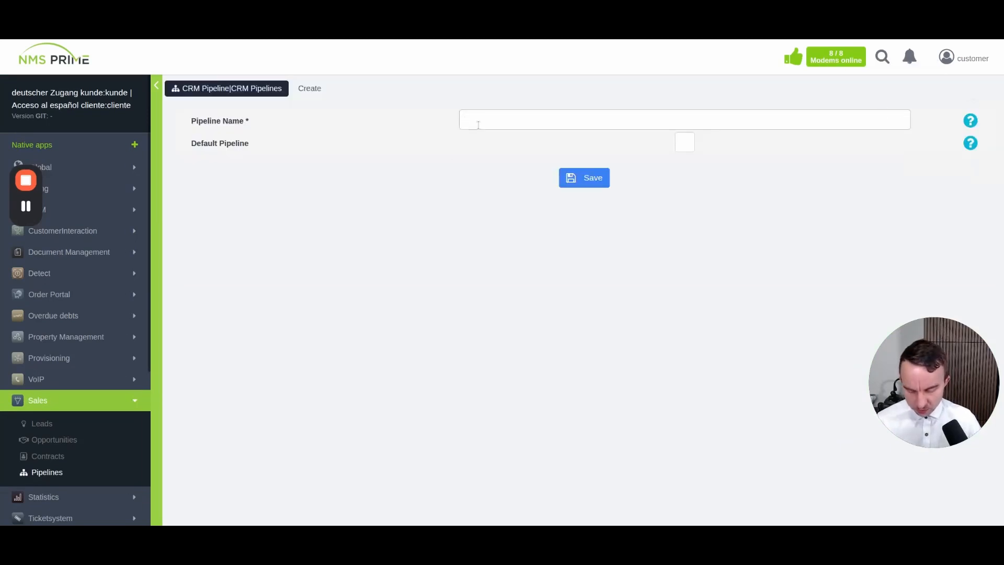
pyautogui.write('FTTH Rollout')
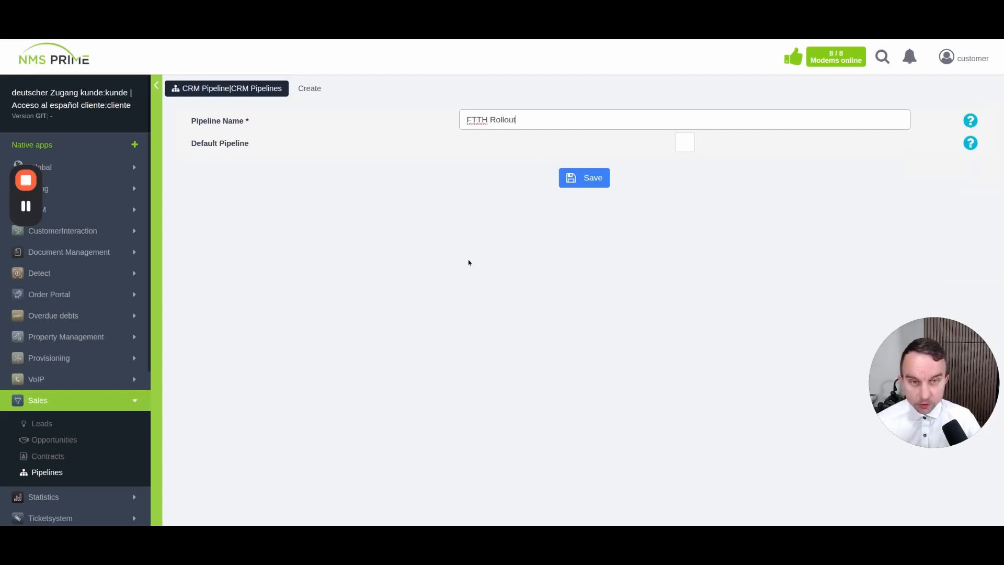
pyautogui.click(601, 179)
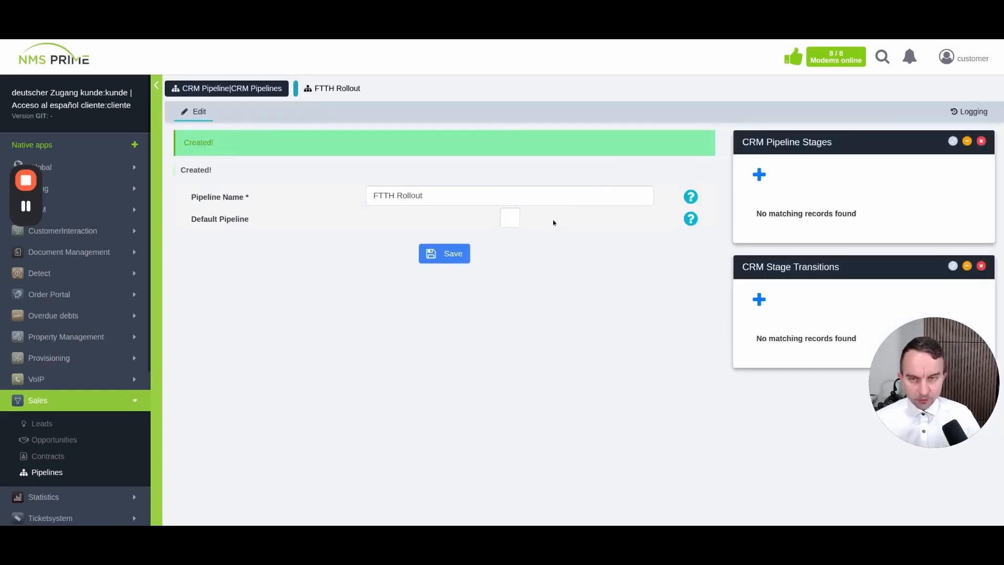
pyautogui.click(759, 180)
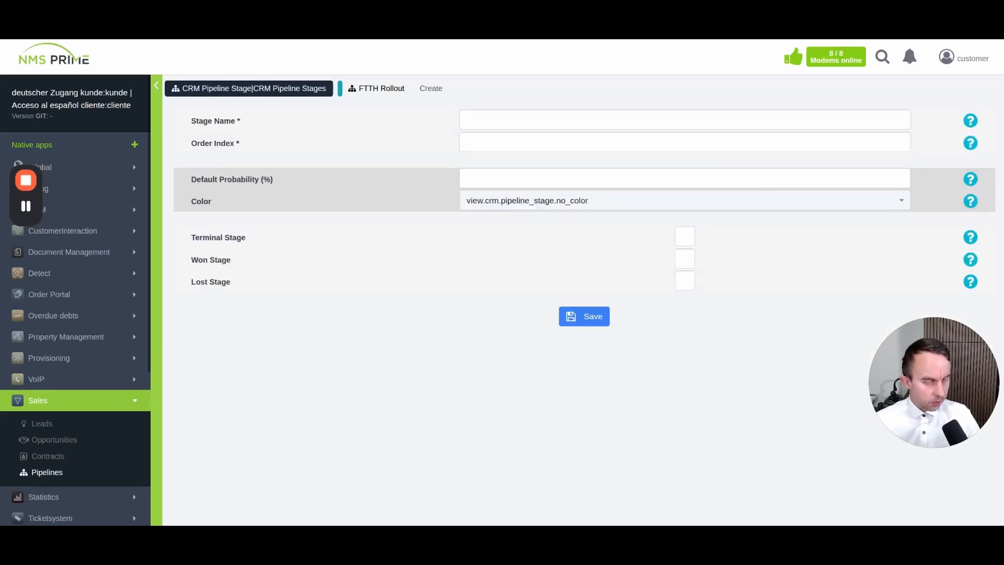
# Add the Market Interest stage with order index 0 and 20% default probability
pyautogui.click(577, 116)
pyautogui.write('Market Interest')
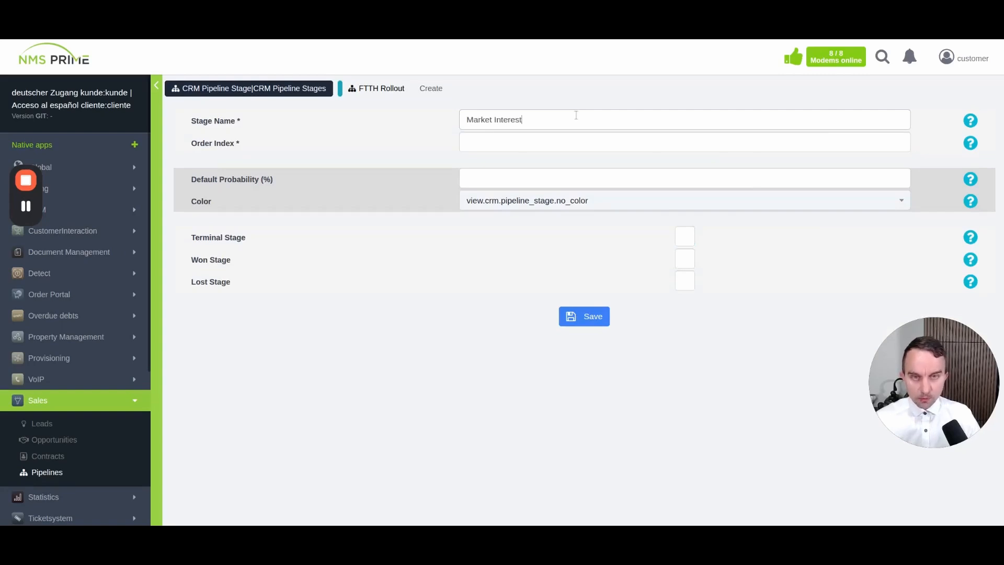
pyautogui.click(534, 145)
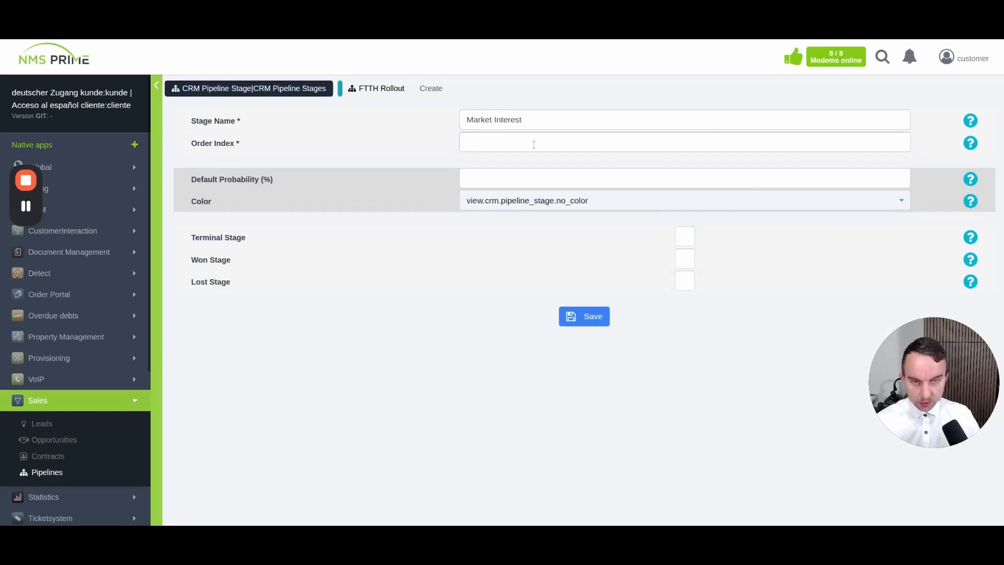
pyautogui.write('0')
pyautogui.click(510, 179)
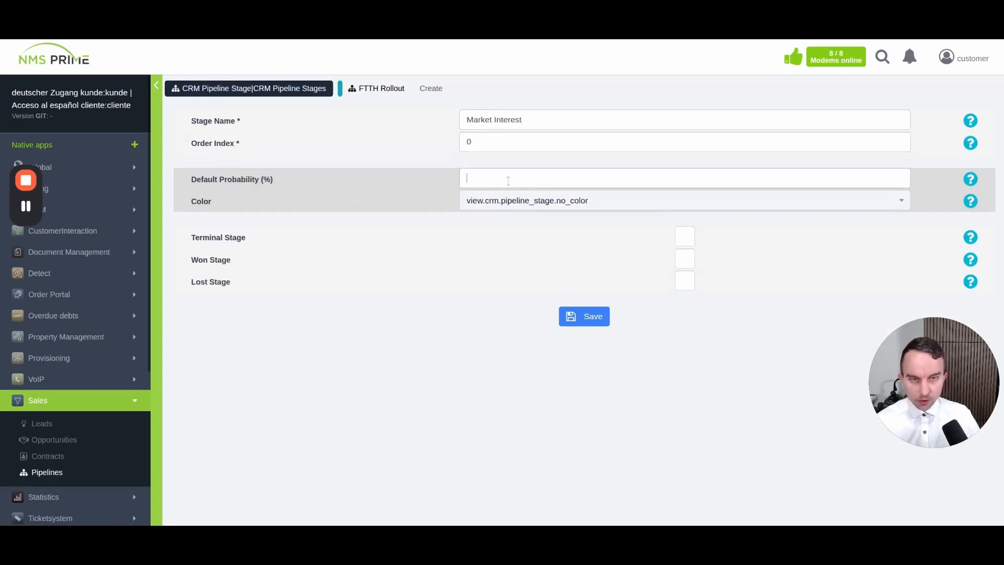
pyautogui.write('20')
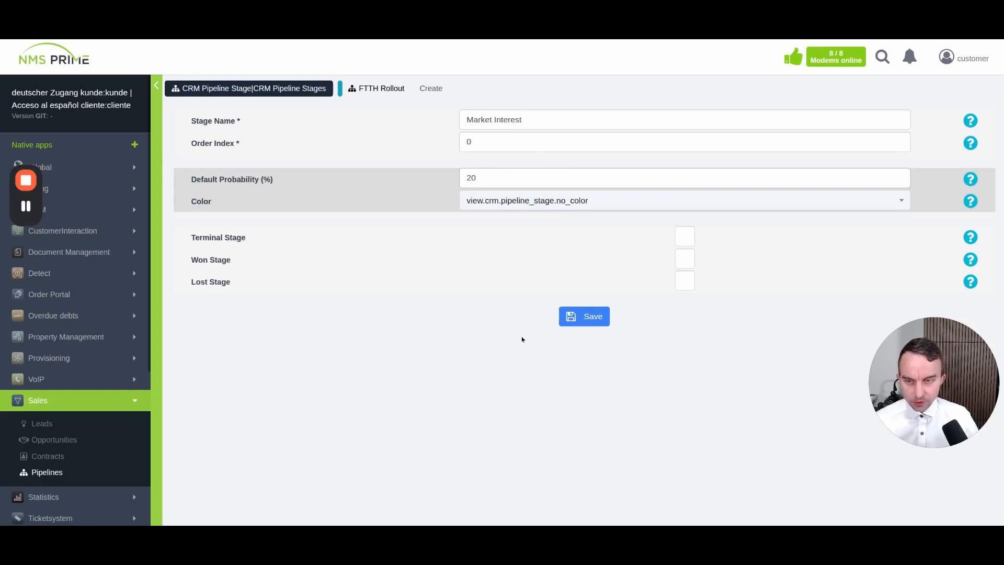
pyautogui.click(596, 320)
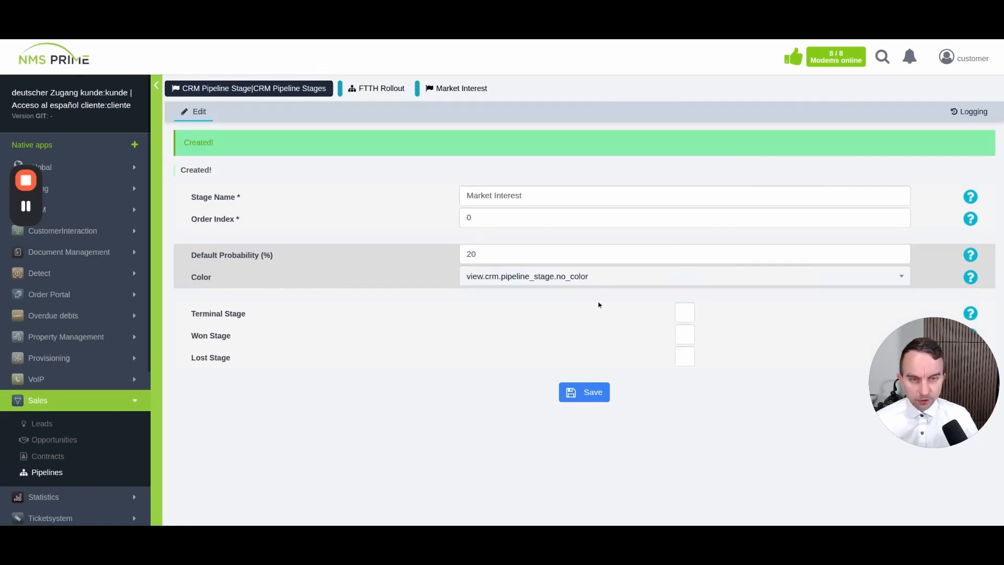
pyautogui.click(391, 93)
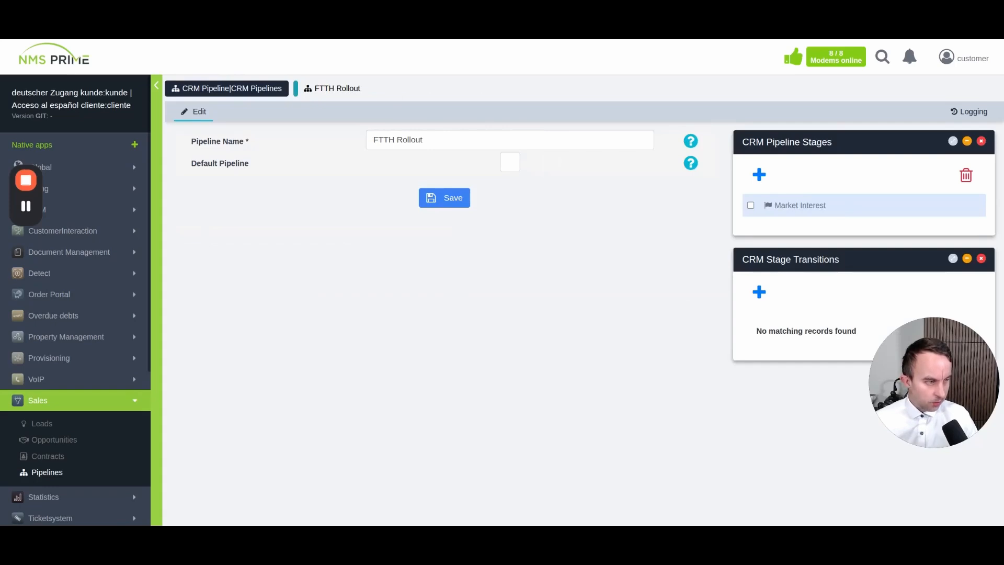
# Add the Construction Pending stage with order index 10 and 30% default probability
pyautogui.click(762, 182)
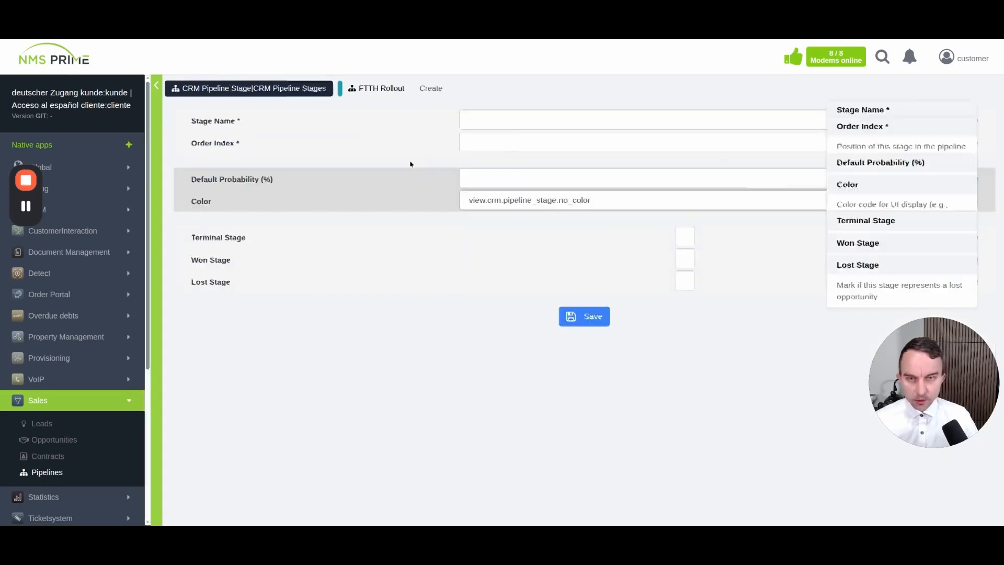
pyautogui.click(475, 118)
pyautogui.write('Construction Pending')
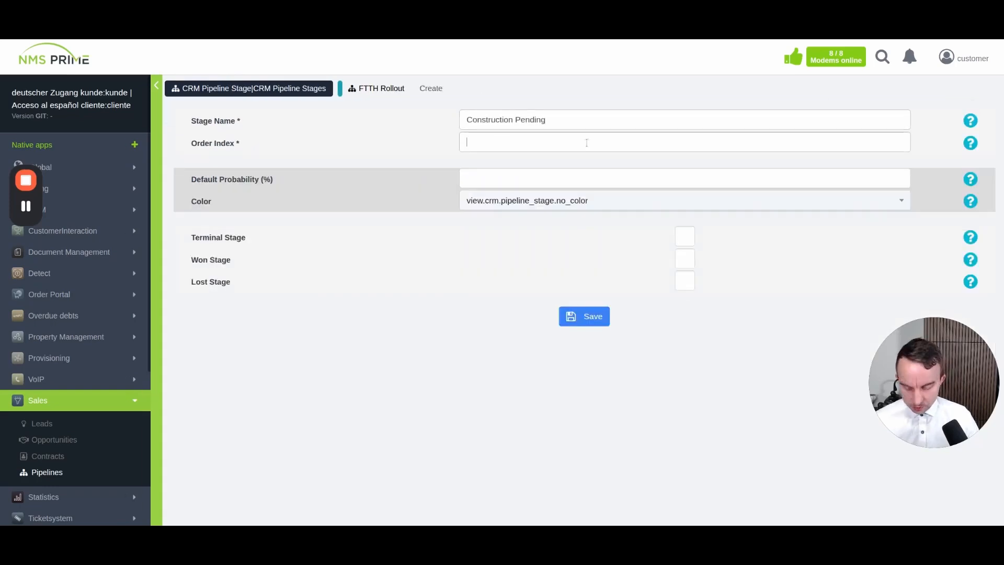
pyautogui.write('10')
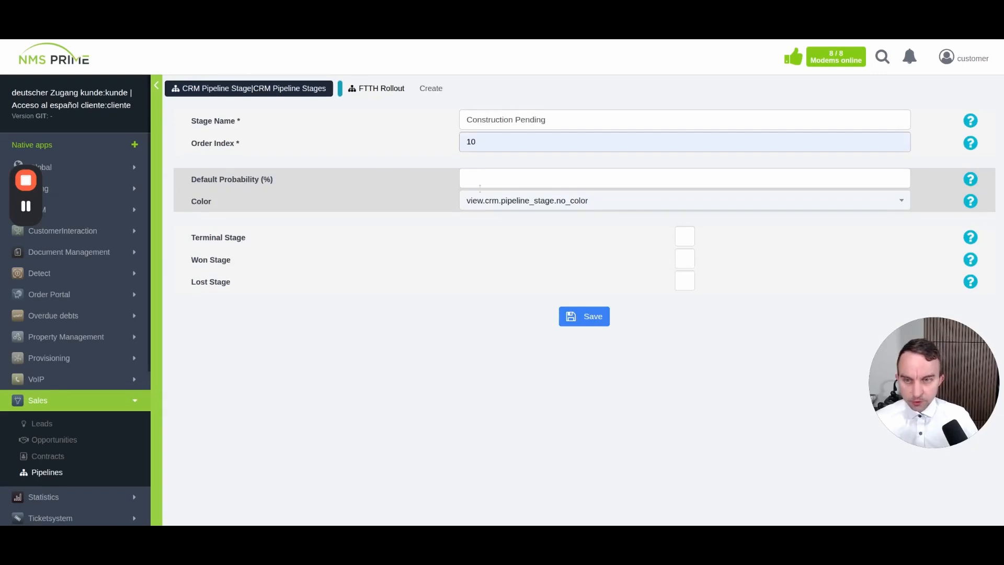
pyautogui.click(484, 183)
pyautogui.write('30')
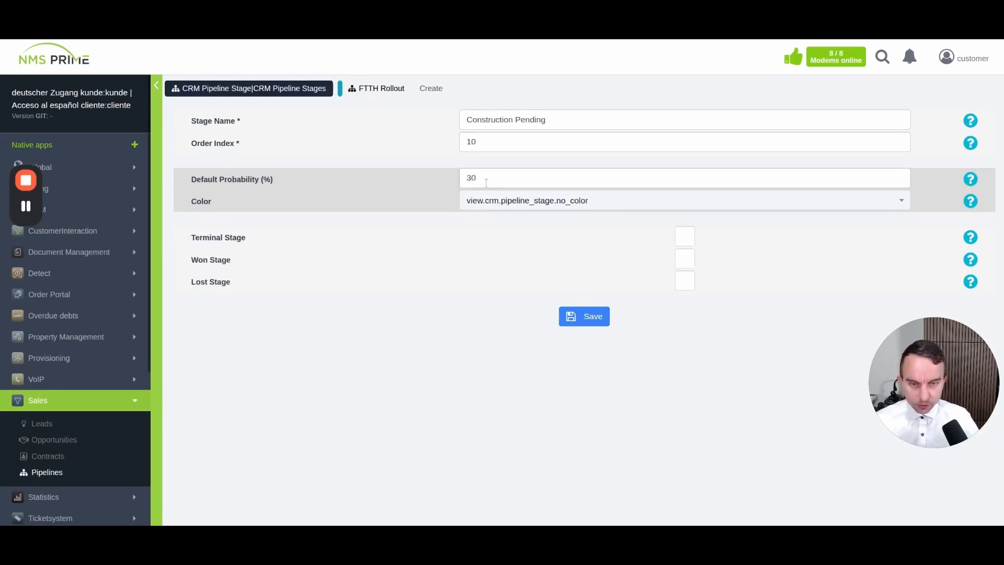
pyautogui.click(584, 316)
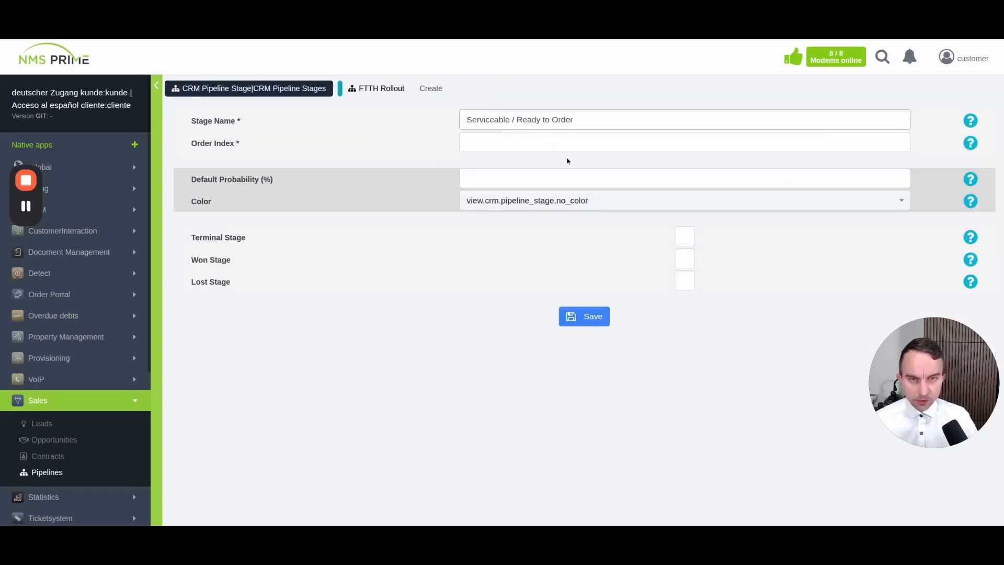
# Add the Serviceable / Ready to Order stage with order index 20 and 40% probability
pyautogui.click(527, 135)
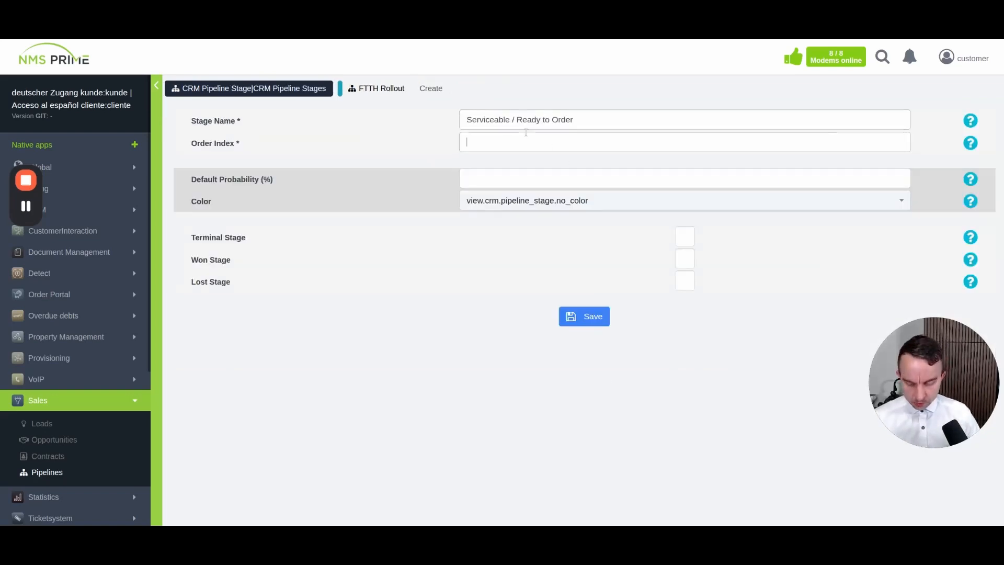
pyautogui.write('40')
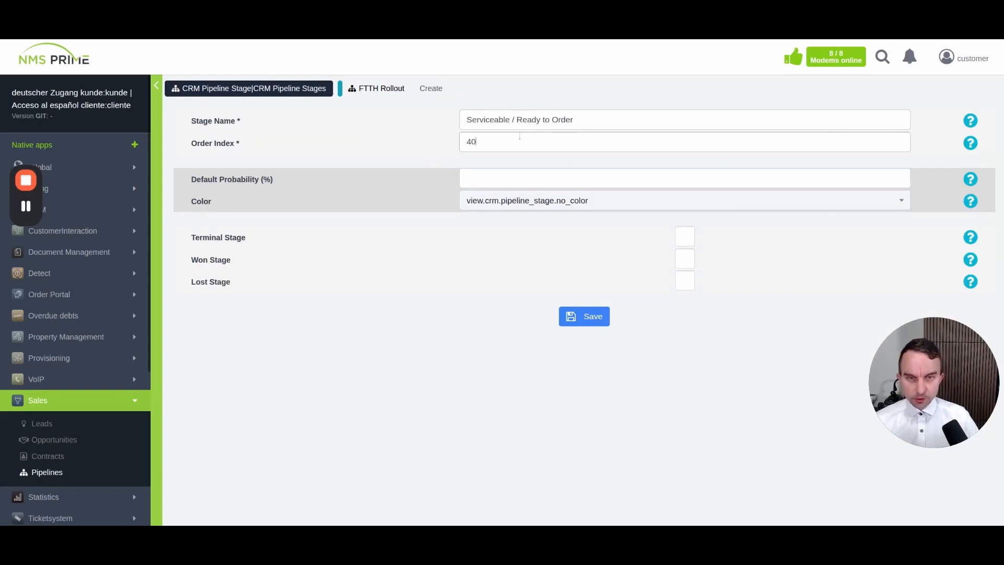
pyautogui.press('BackSpace')
pyautogui.press('BackSpace')
pyautogui.write('20')
pyautogui.press('Tab')
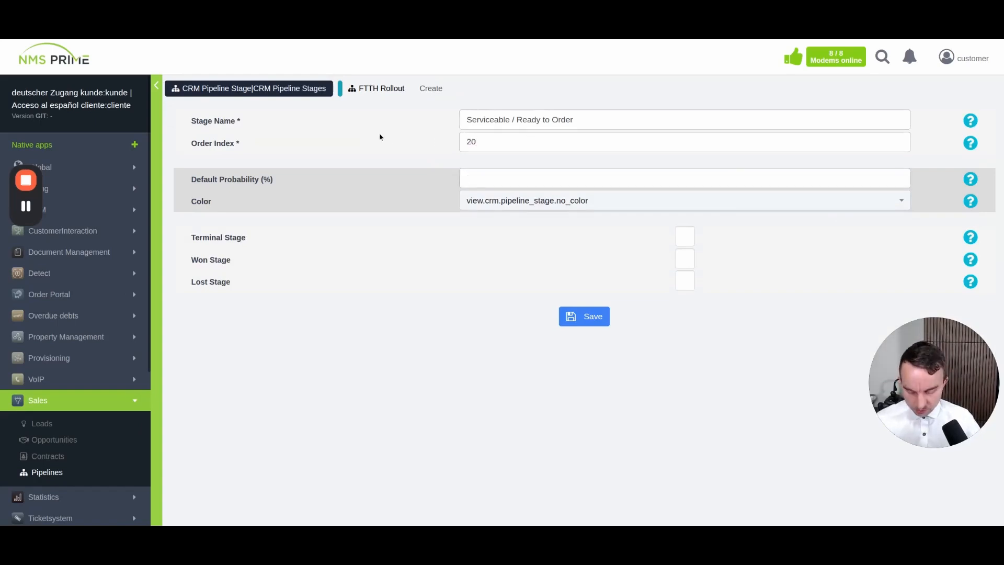
pyautogui.write('40')
pyautogui.press('Return')
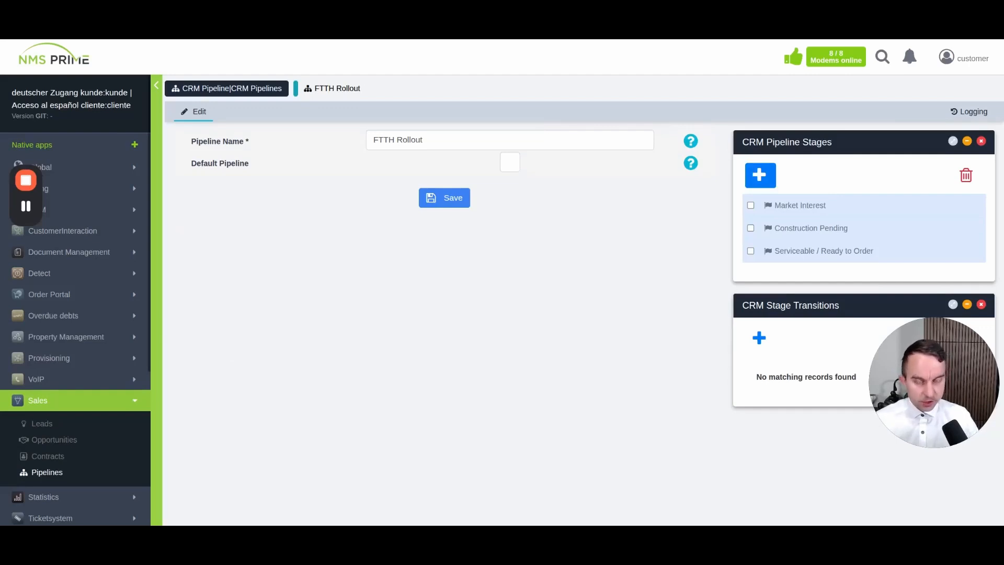
# Add an Installation Scheduled stage with order index 50 to FTTH Rollout
pyautogui.click(760, 175)
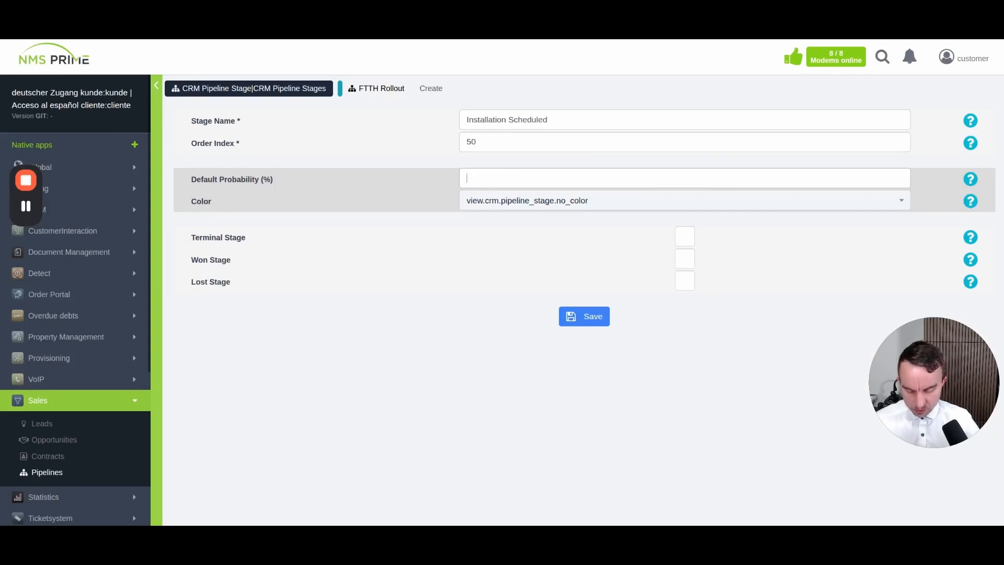
pyautogui.write('50')
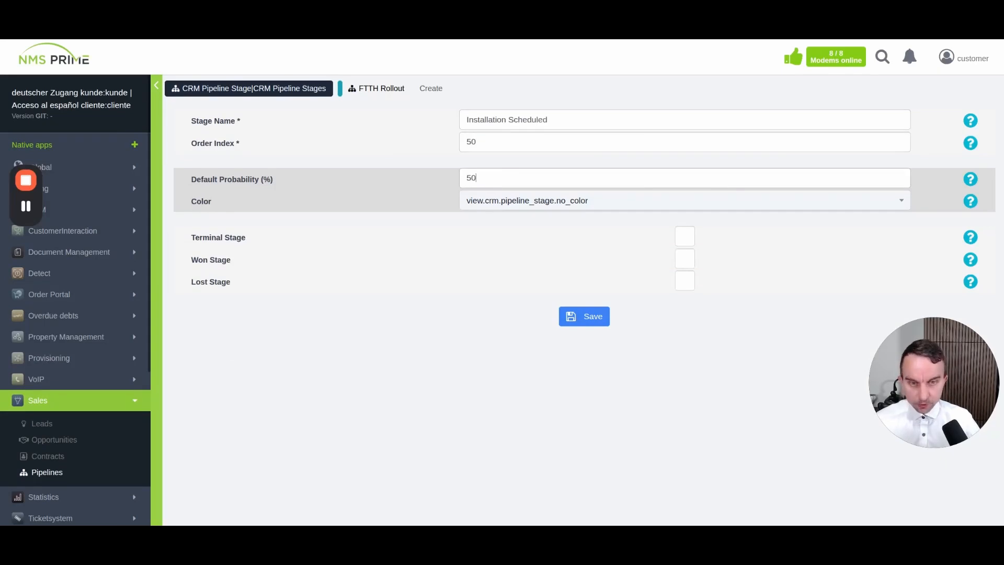
pyautogui.click(576, 316)
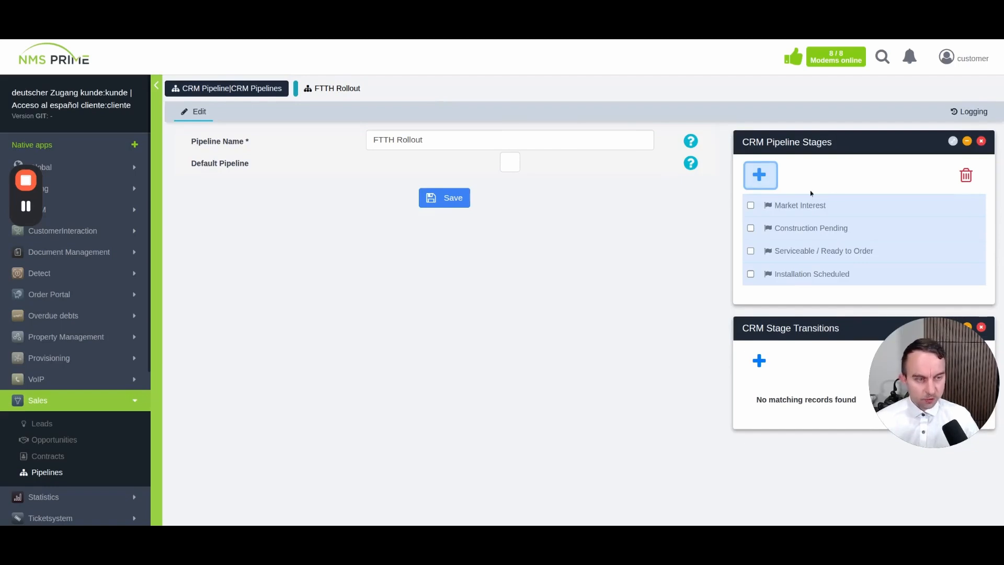
# Add the Activated / Billing stage (order 60, 80% probability) as the won stage
pyautogui.click(762, 177)
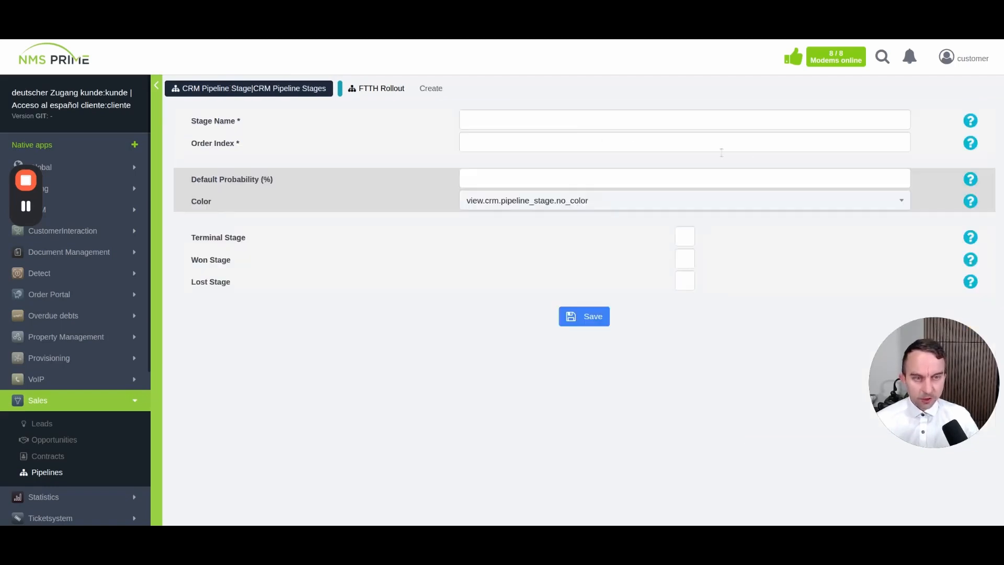
pyautogui.write('Activated / Billing')
pyautogui.click(501, 143)
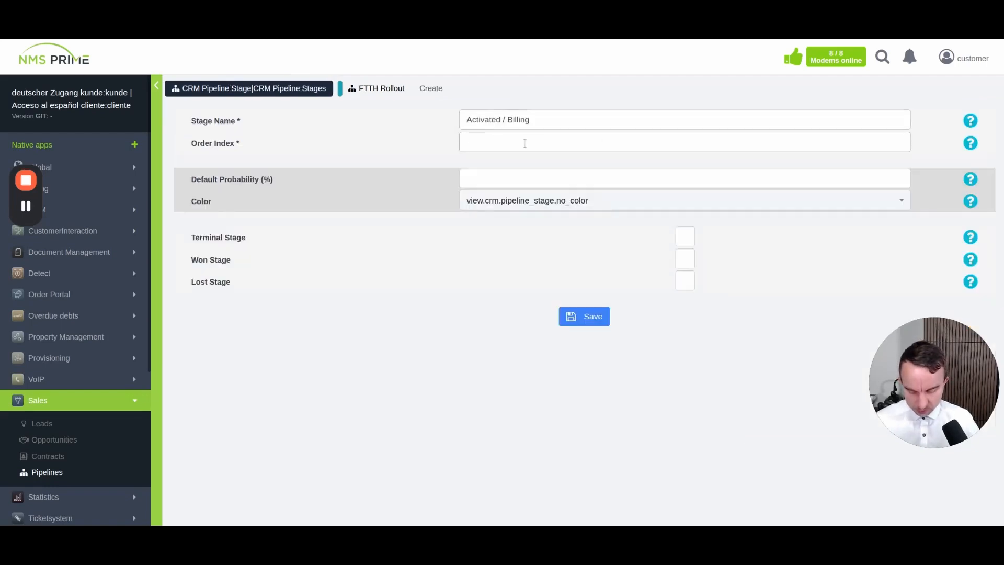
pyautogui.write('60')
pyautogui.press('Tab')
pyautogui.write('80')
pyautogui.click(607, 317)
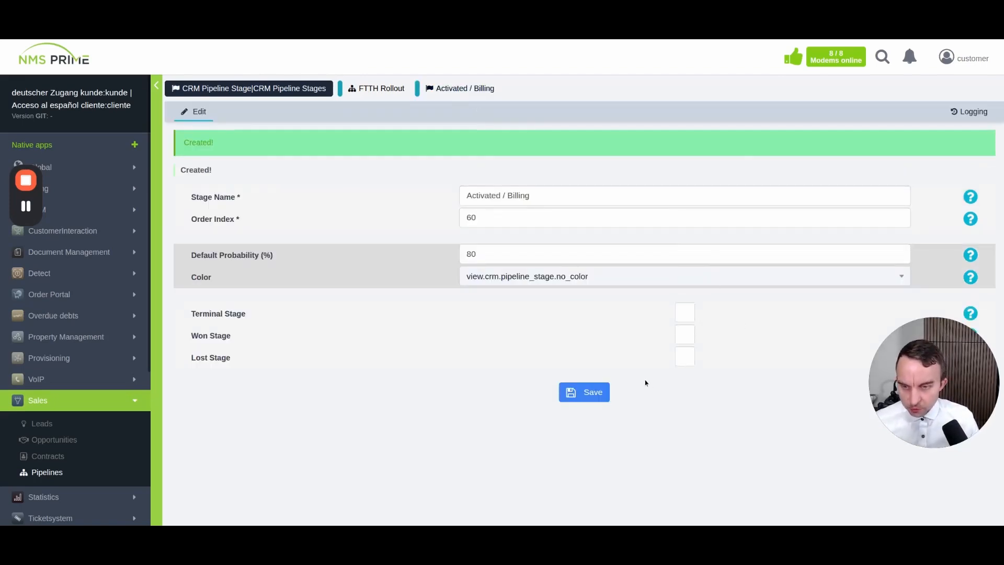
pyautogui.click(691, 300)
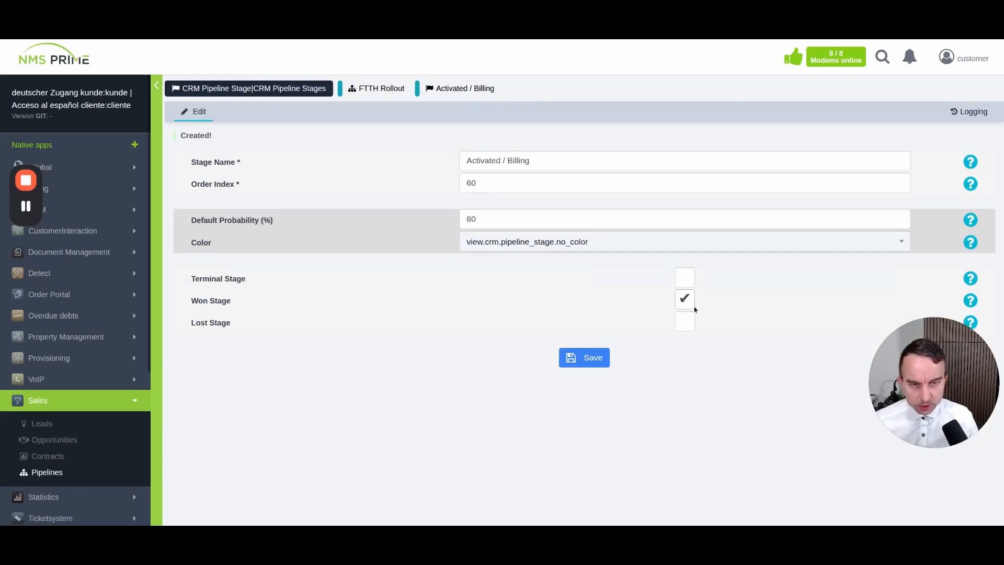
pyautogui.click(590, 357)
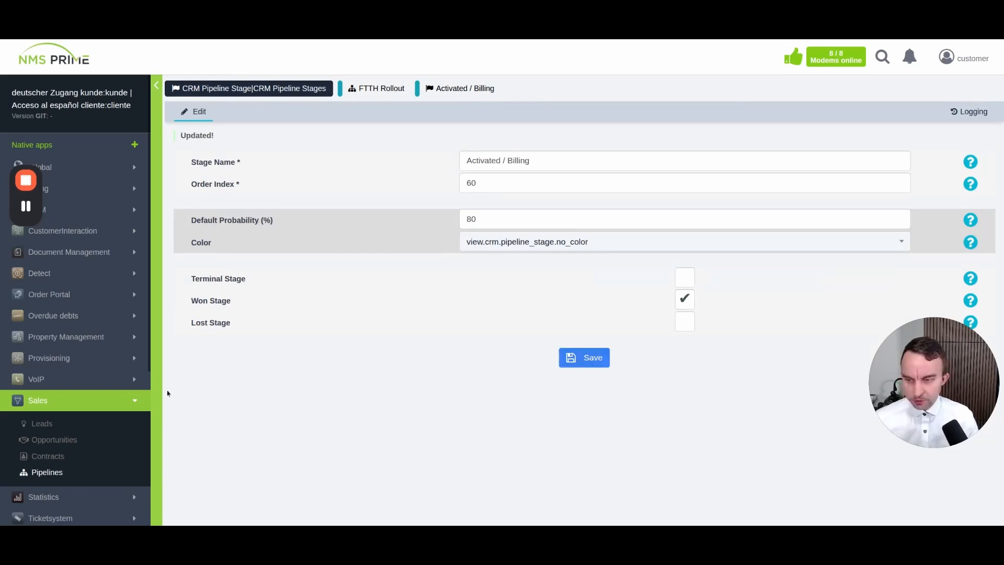
pyautogui.click(41, 407)
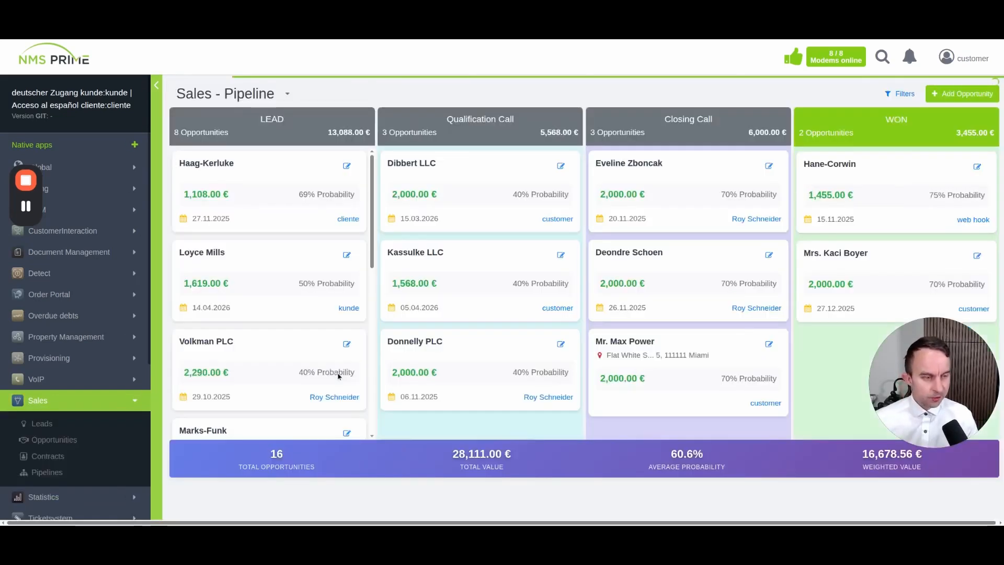
# Switch the pipeline board to FTTH Rollout, showing its five empty stages
pyautogui.click(289, 95)
pyautogui.click(340, 96)
pyautogui.click(341, 112)
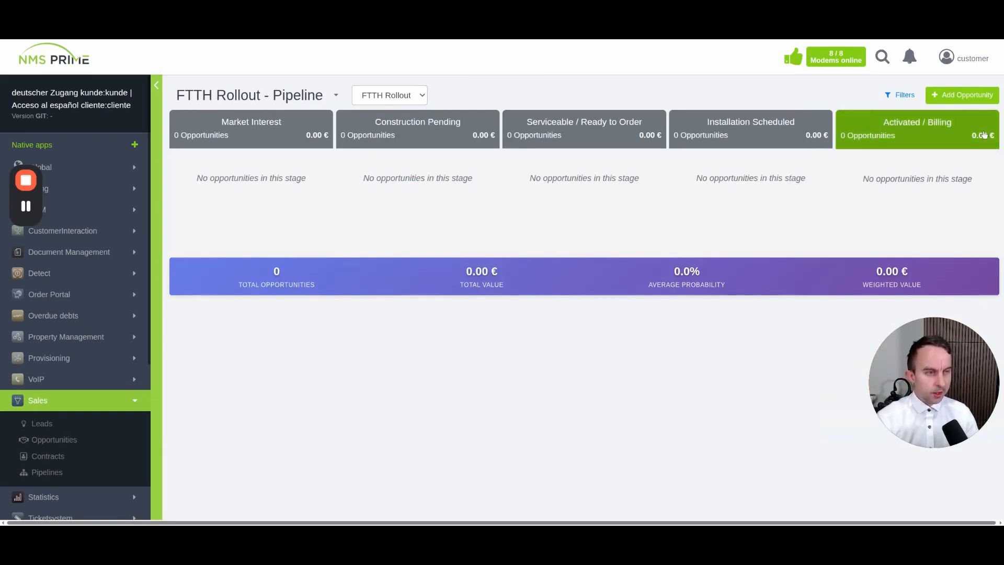
# Look through the new FTTH Rollout opportunity form, then go to the opportunities list
pyautogui.click(977, 98)
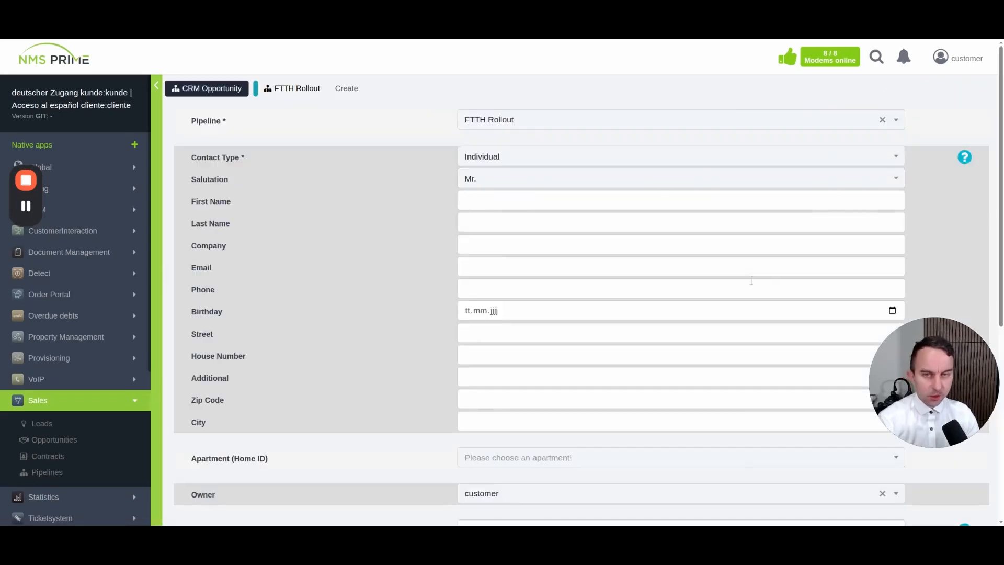
pyautogui.scroll(-3, 322, 359)
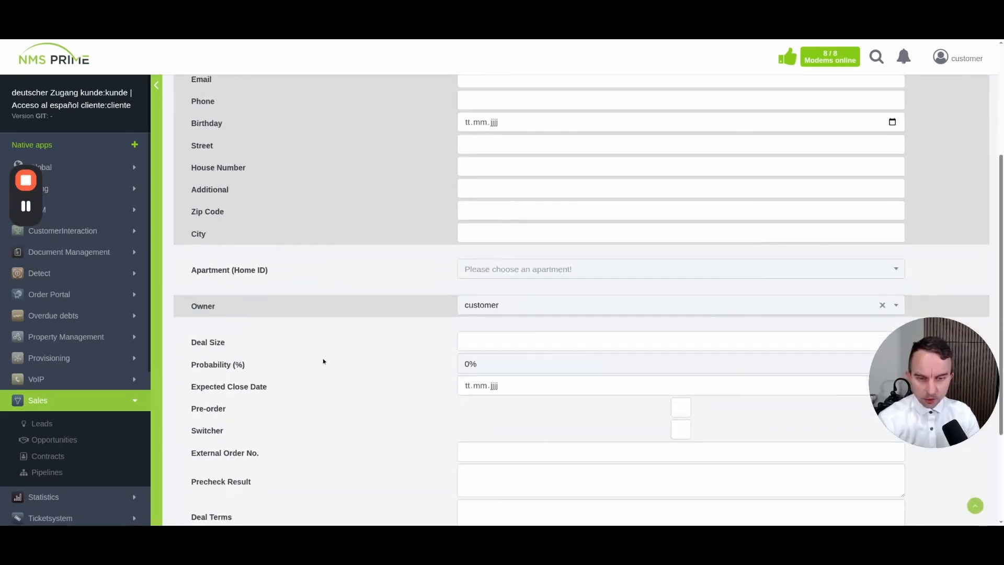
pyautogui.scroll(-3, 325, 356)
pyautogui.scroll(6, 302, 408)
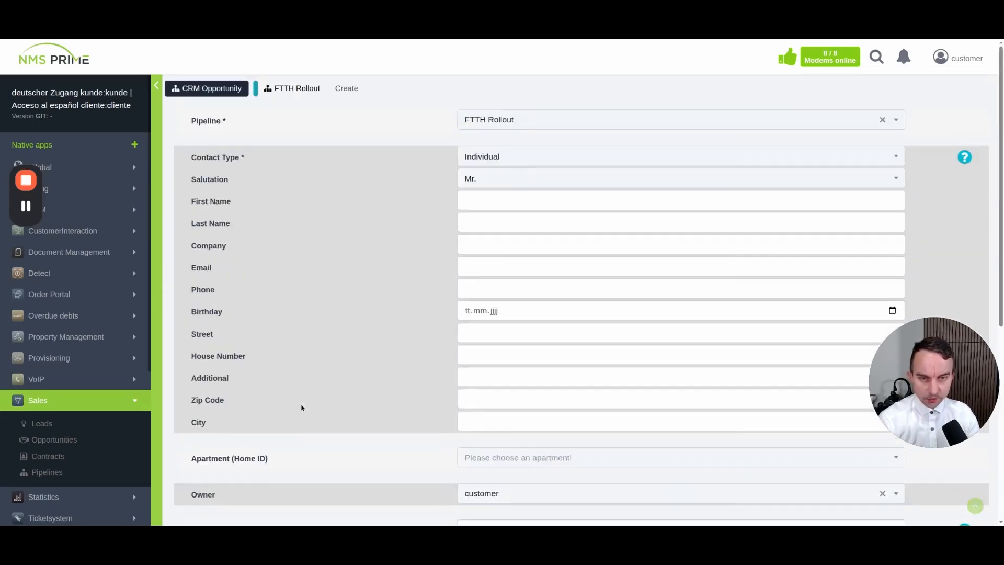
pyautogui.scroll(-5, 302, 406)
pyautogui.scroll(3, 288, 411)
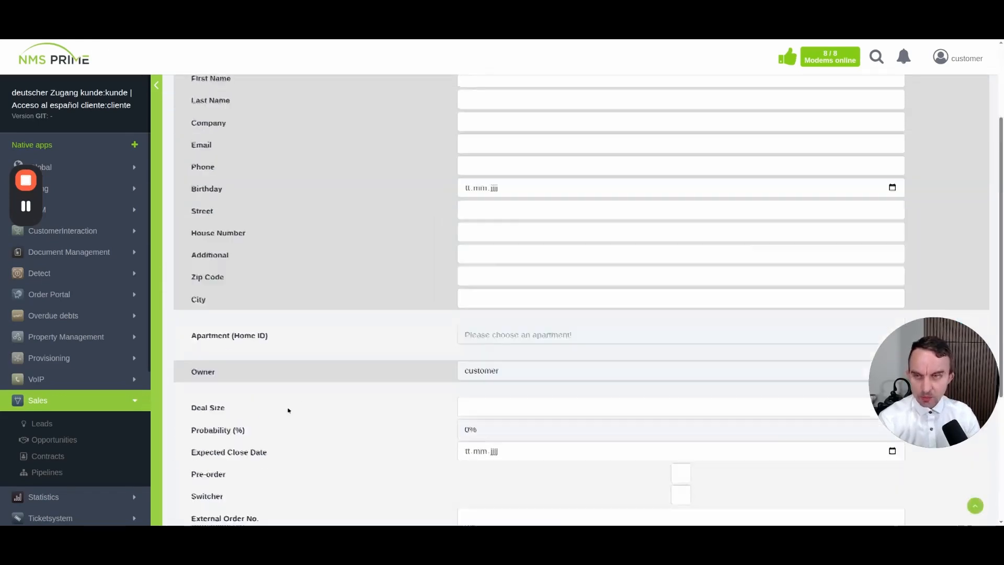
pyautogui.scroll(2, 288, 411)
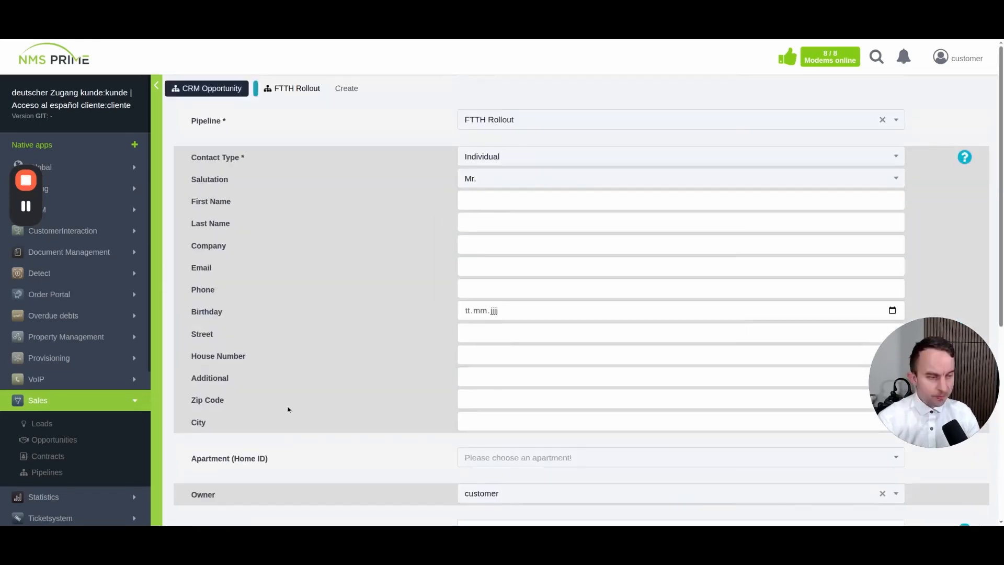
pyautogui.click(67, 439)
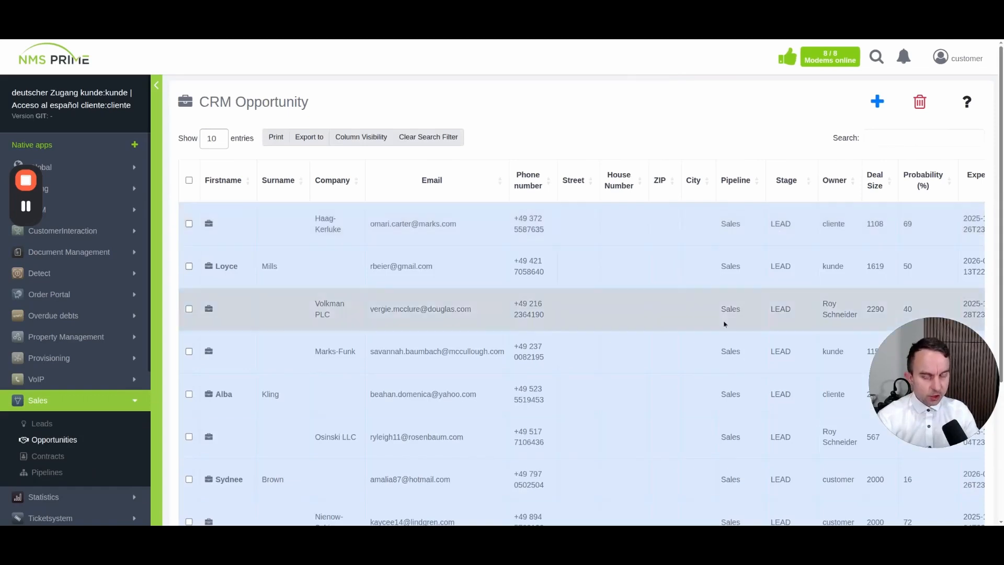
# Sort opportunities by Created at, newest first, and open the top one
pyautogui.scroll(-4, 725, 325)
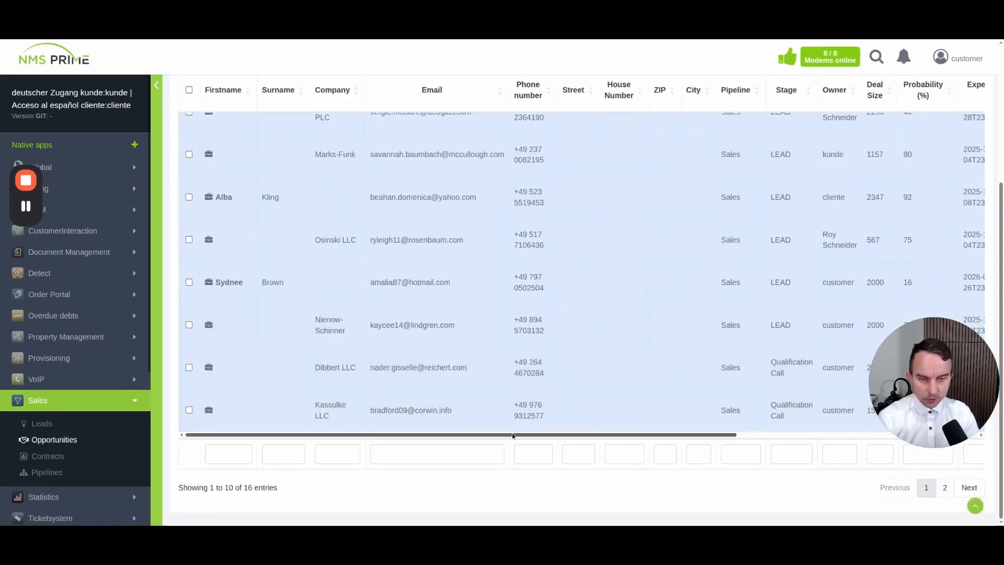
pyautogui.click(513, 432)
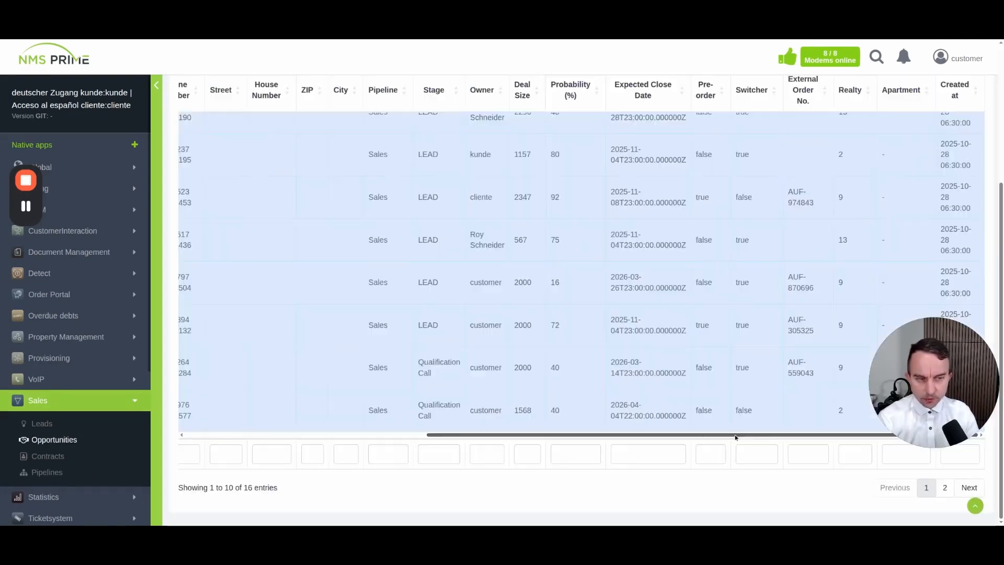
pyautogui.scroll(5, 837, 235)
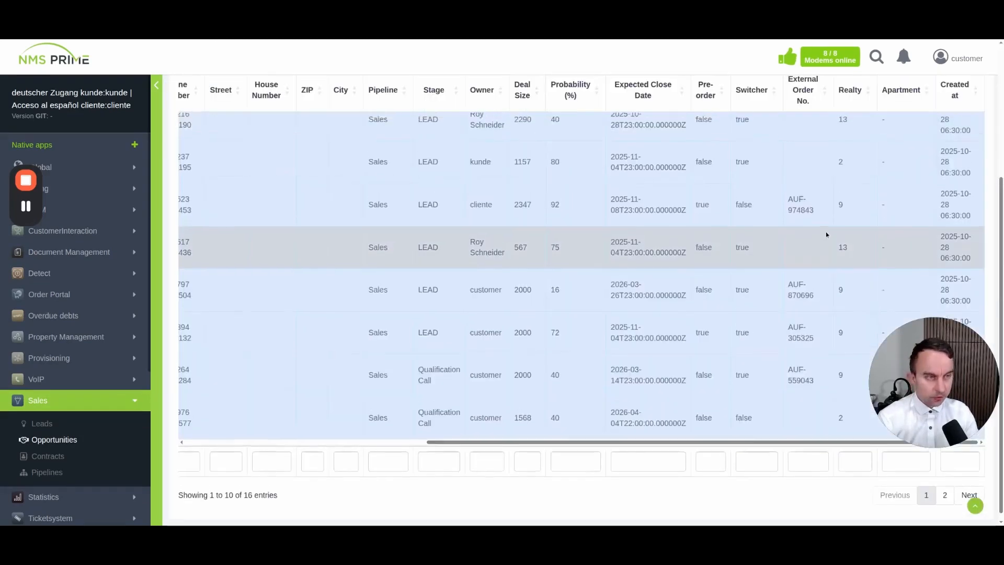
pyautogui.click(963, 186)
pyautogui.click(963, 187)
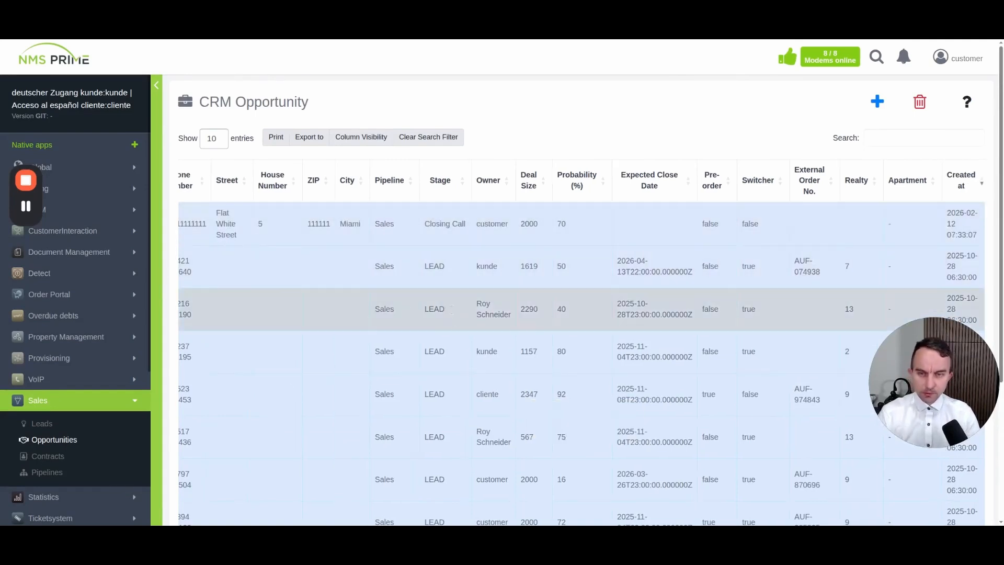
pyautogui.click(513, 236)
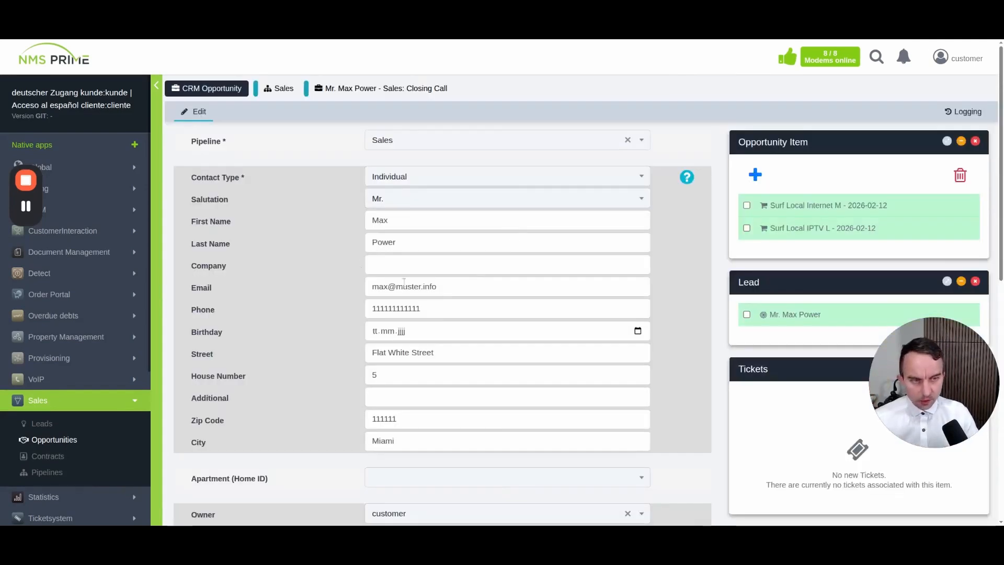
# Confirm and convert the Max Power opportunity into a contract
pyautogui.scroll(-3, 298, 366)
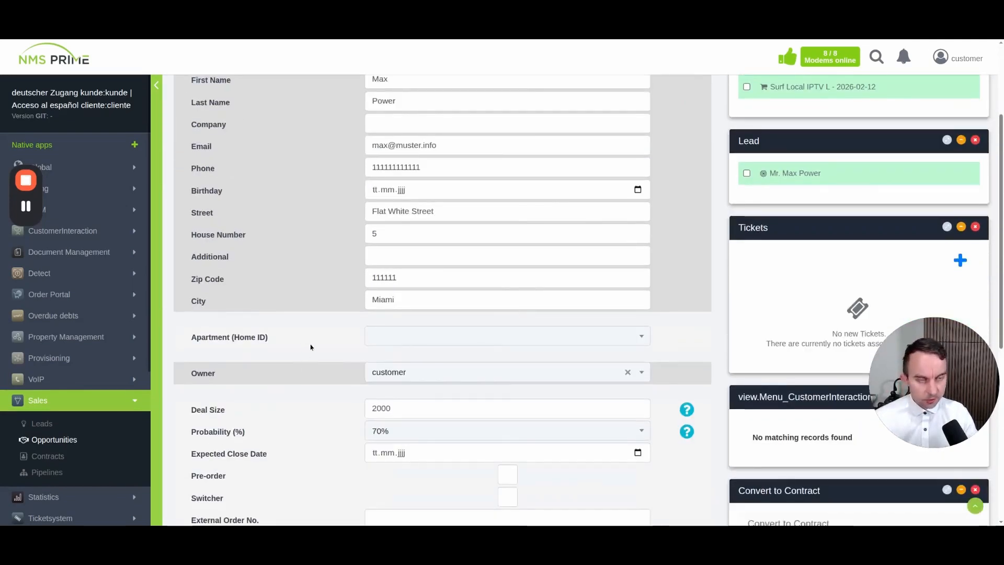
pyautogui.scroll(3, 310, 345)
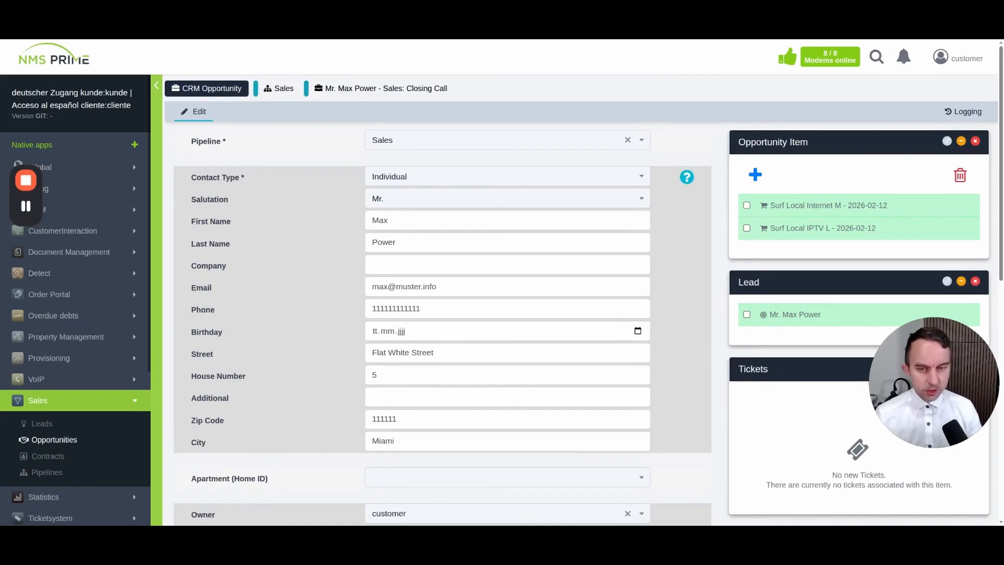
pyautogui.scroll(-9, 317, 313)
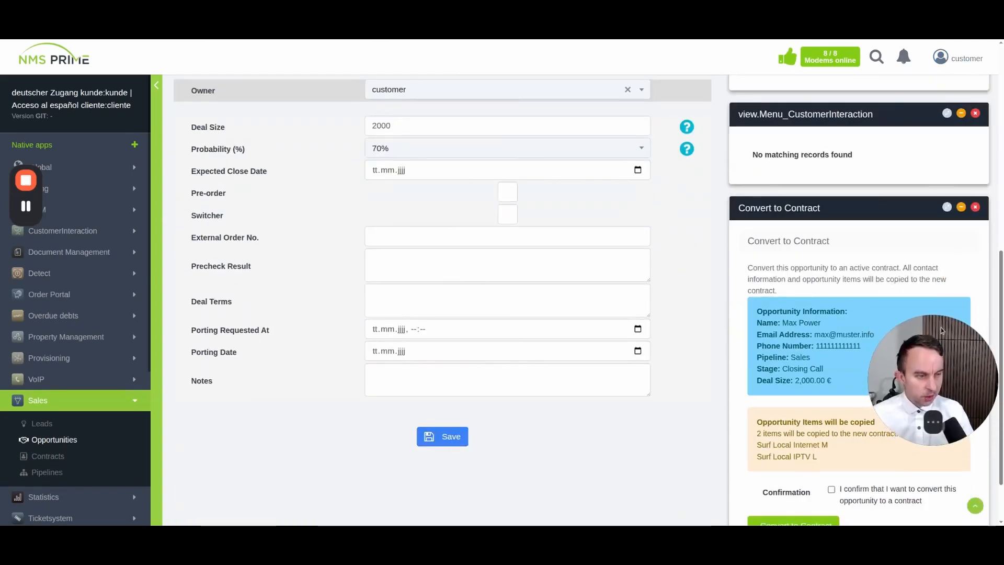
pyautogui.moveTo(940, 327); pyautogui.dragTo(941, 133)
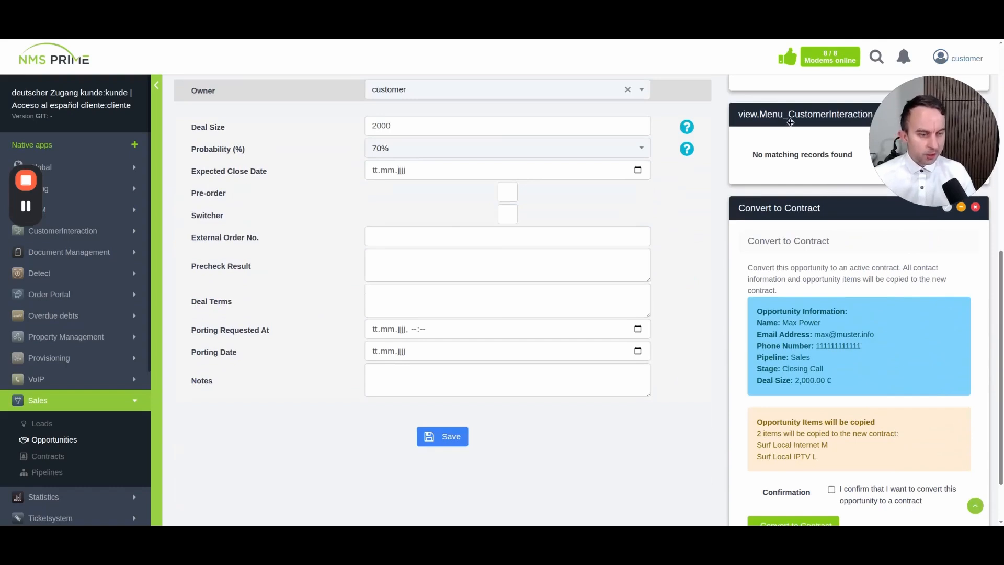
pyautogui.scroll(-1, 767, 216)
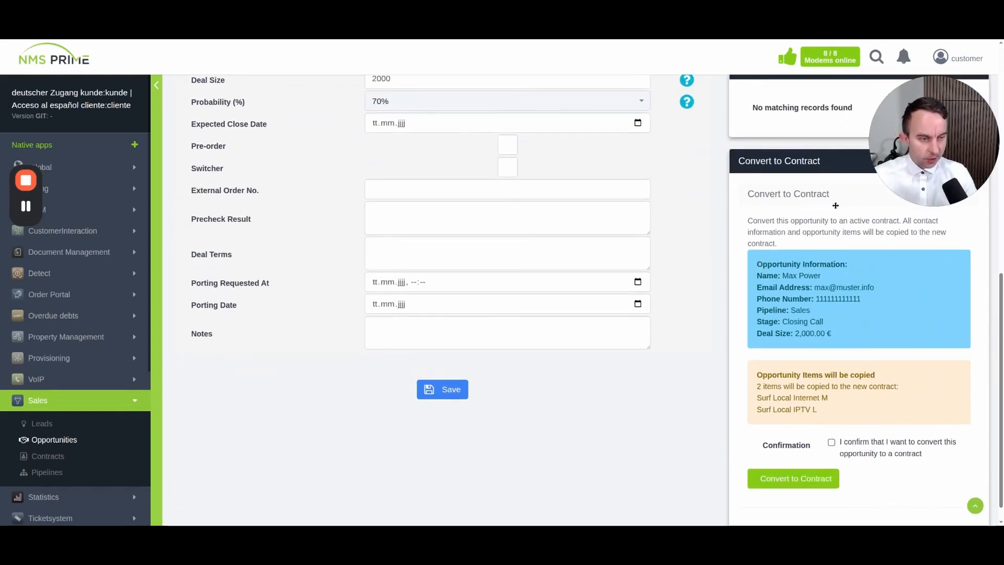
pyautogui.click(833, 442)
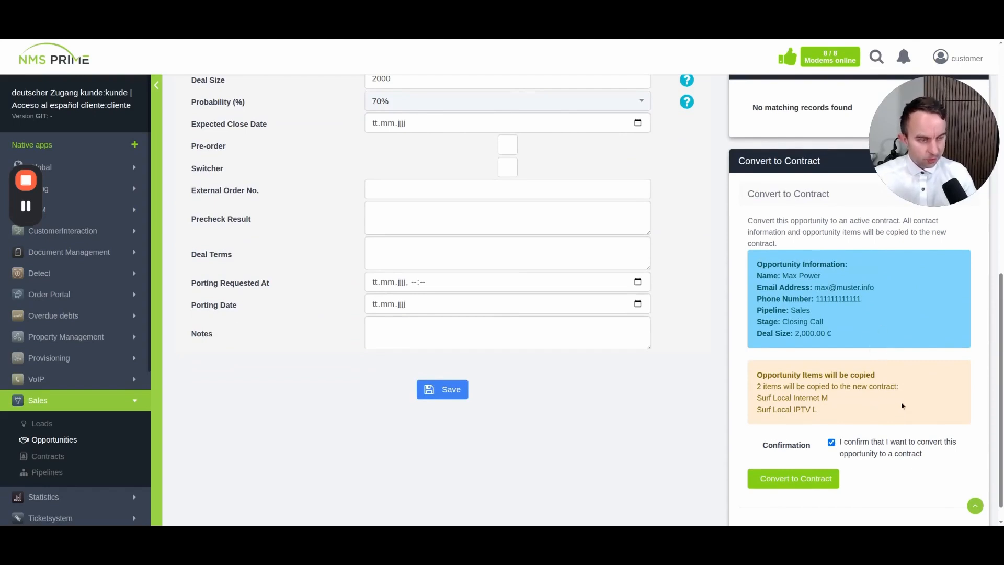
pyautogui.click(825, 480)
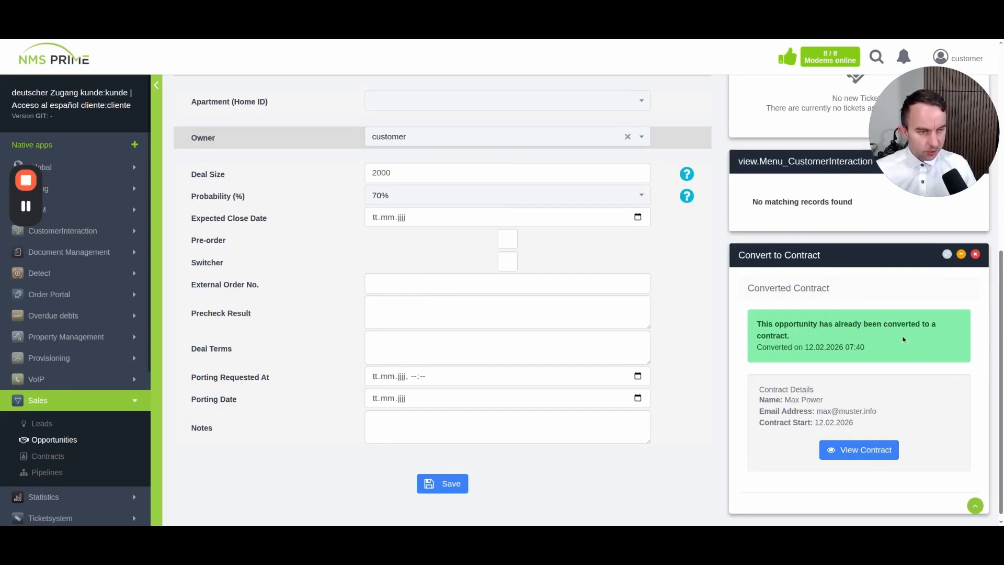
# Open the new contract and review its form with the two Surf Local items
pyautogui.click(866, 449)
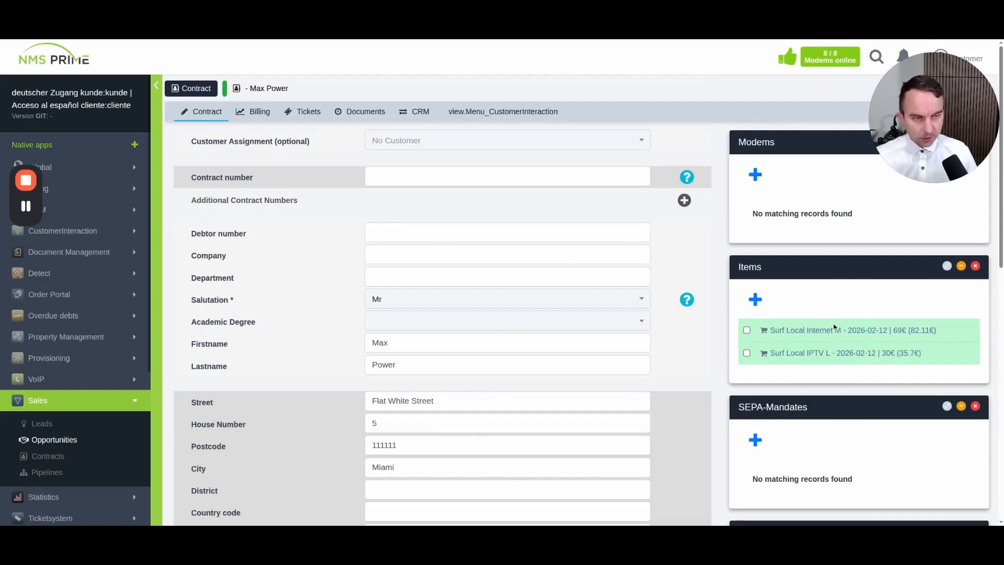
pyautogui.scroll(-2, 287, 332)
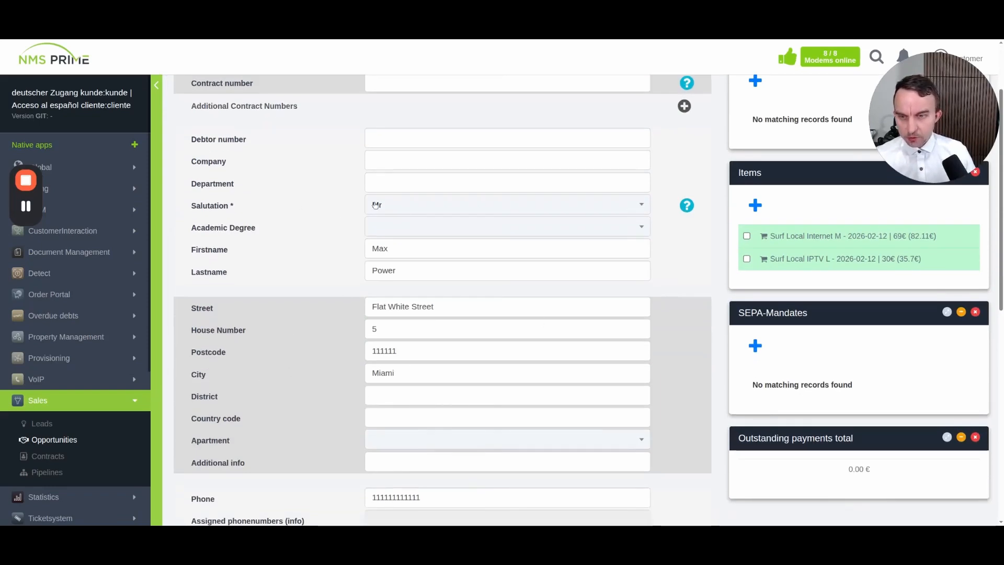
pyautogui.scroll(-4, 318, 281)
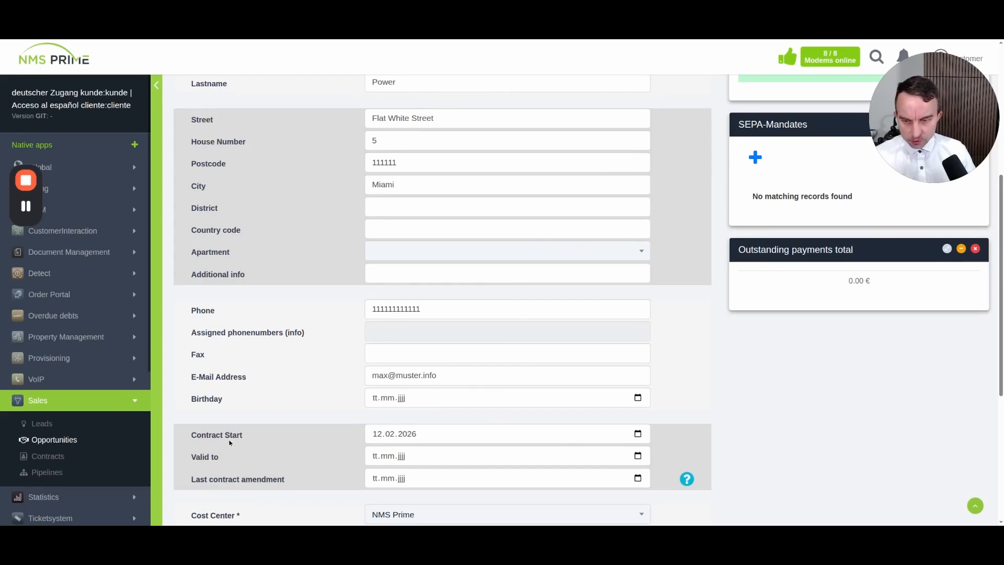
pyautogui.scroll(5, 251, 423)
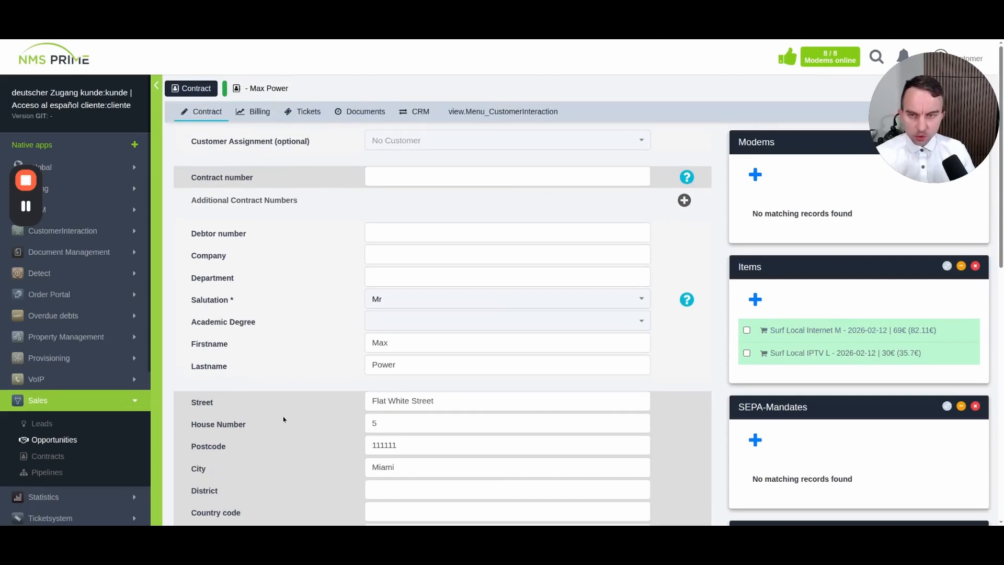
pyautogui.scroll(-3, 278, 425)
pyautogui.scroll(-5, 278, 424)
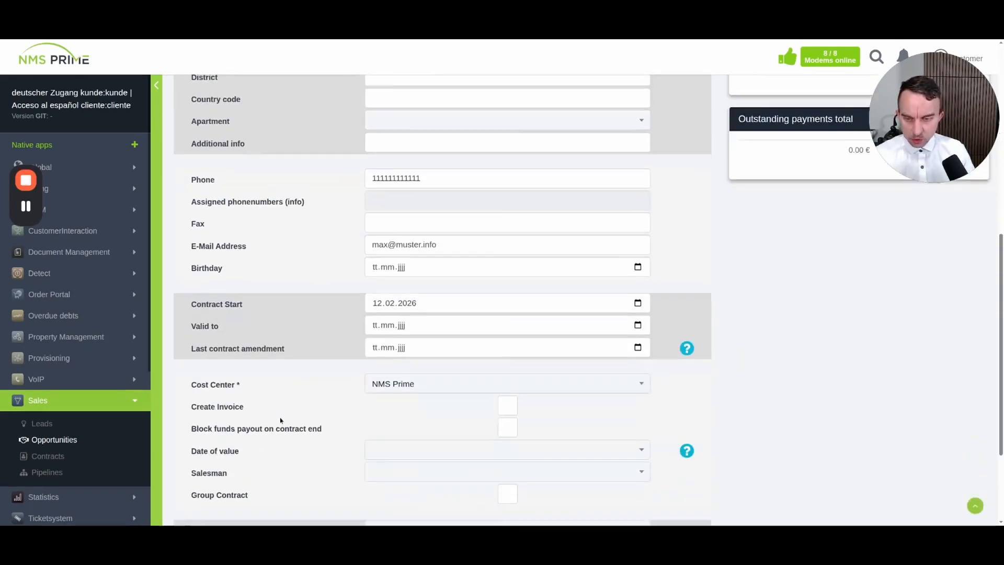
pyautogui.scroll(5, 274, 429)
pyautogui.scroll(3, 266, 443)
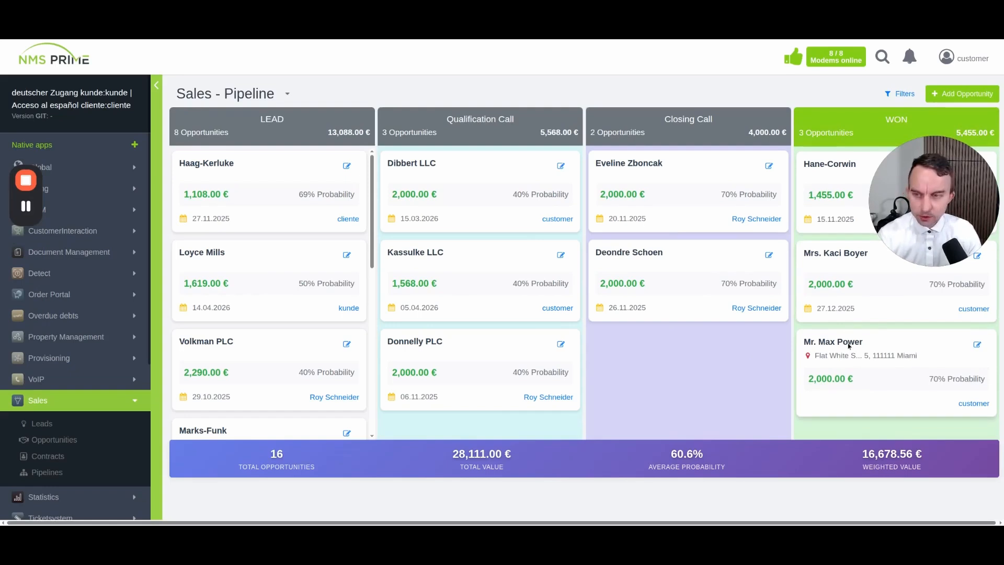
# Check that the converted 2,000 € opportunity appears in the Sales board's WON column
pyautogui.click(935, 243)
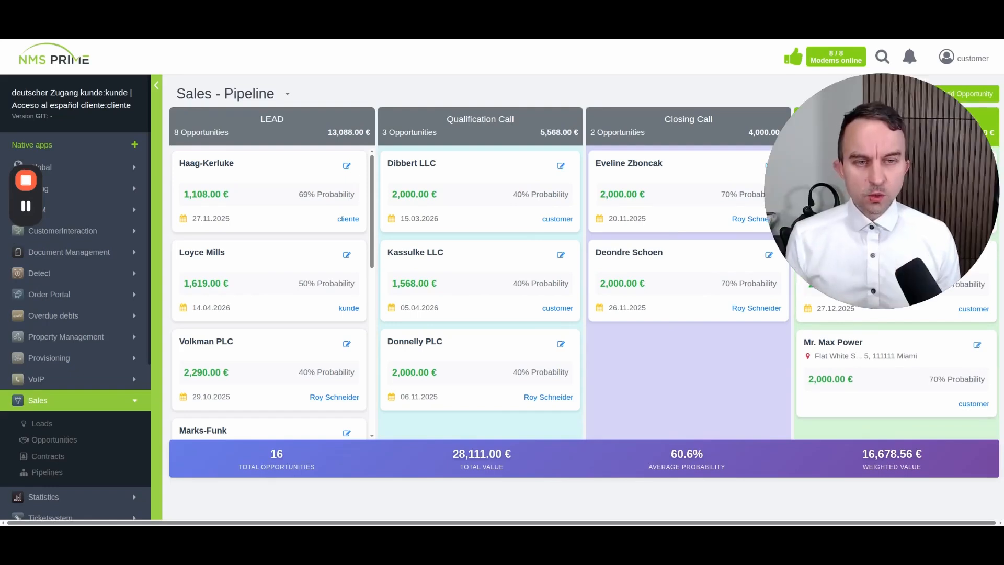